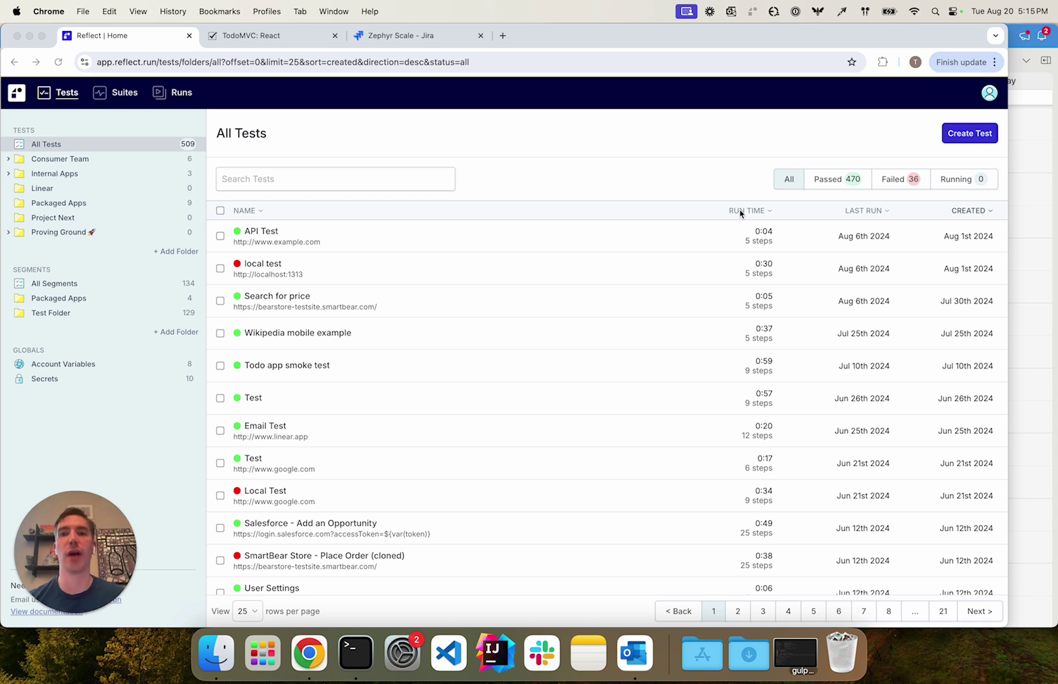
- Copy the local TodoMVC app's full address from the address bar
click(277, 35)
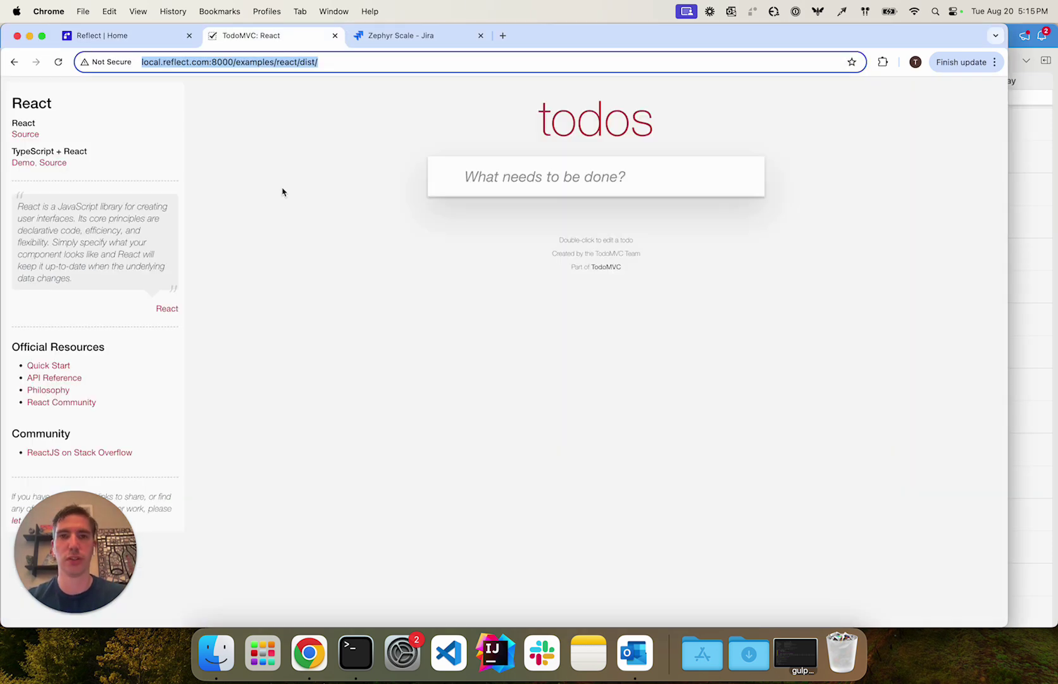
click(275, 64)
key(cmd+a)
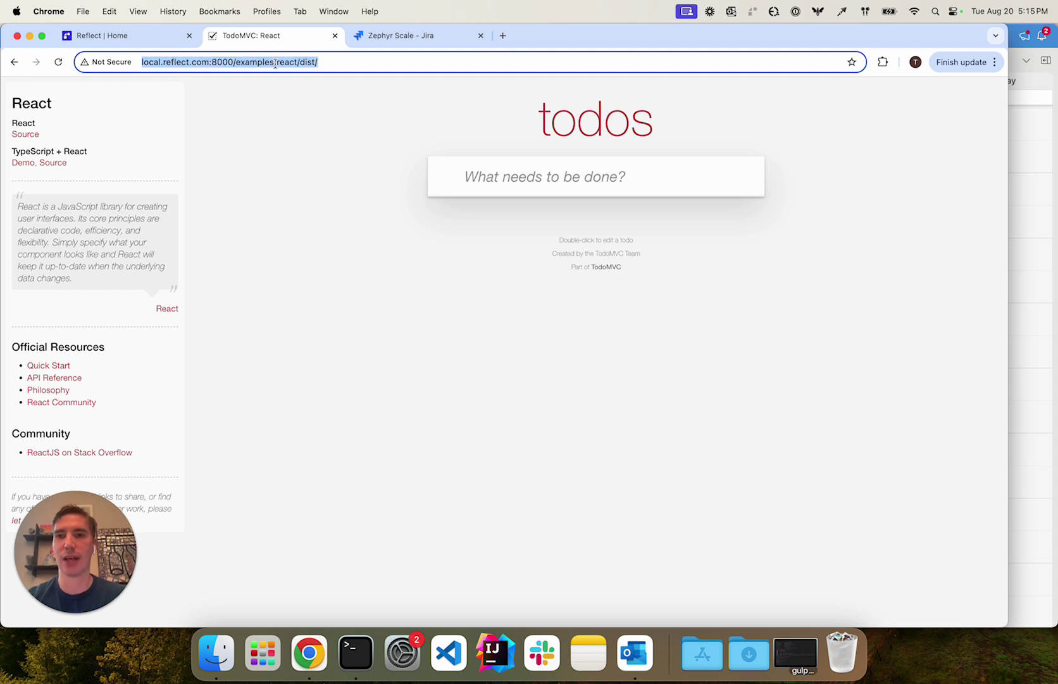
key(cmd+c)
- Add a todo 'test', mark it completed, then clear completed todos
click(517, 176)
text(test)
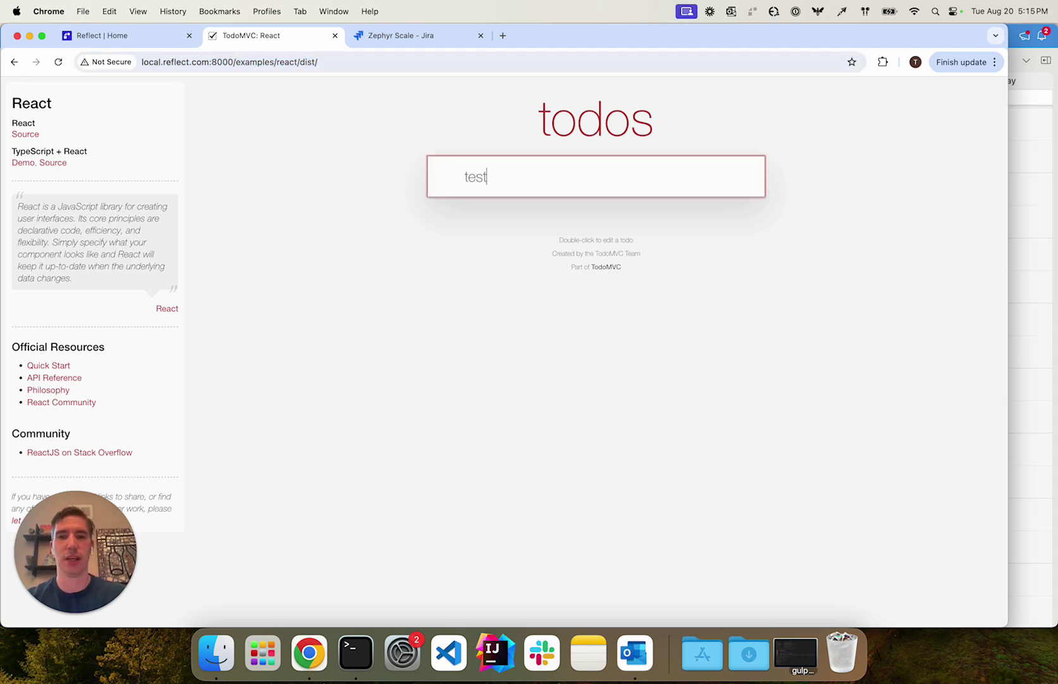
key(Return)
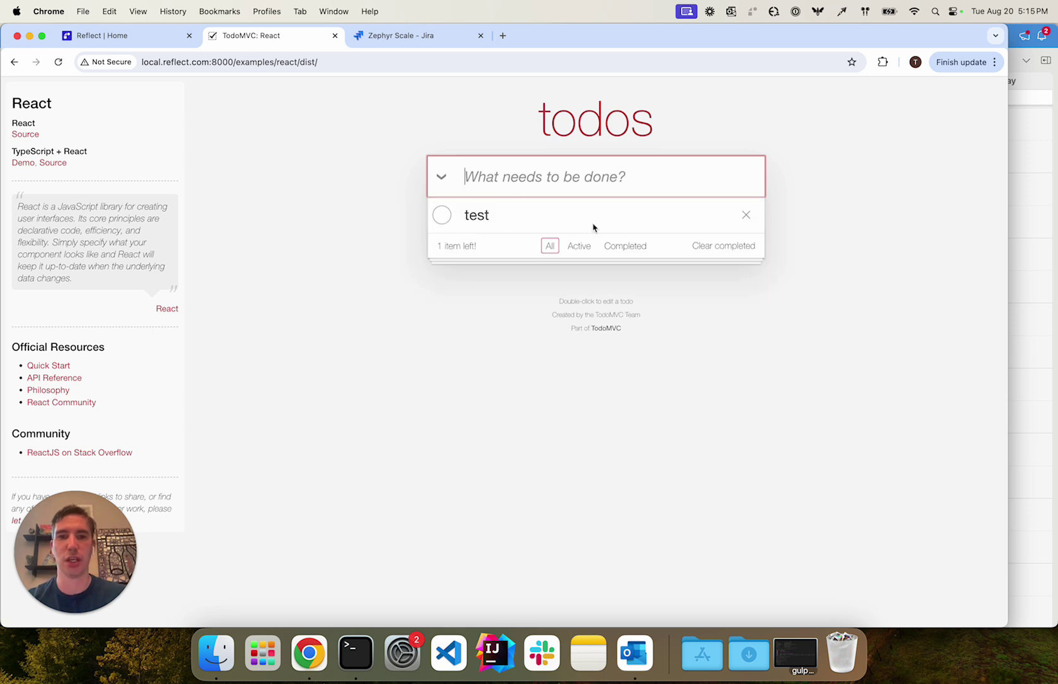
click(446, 217)
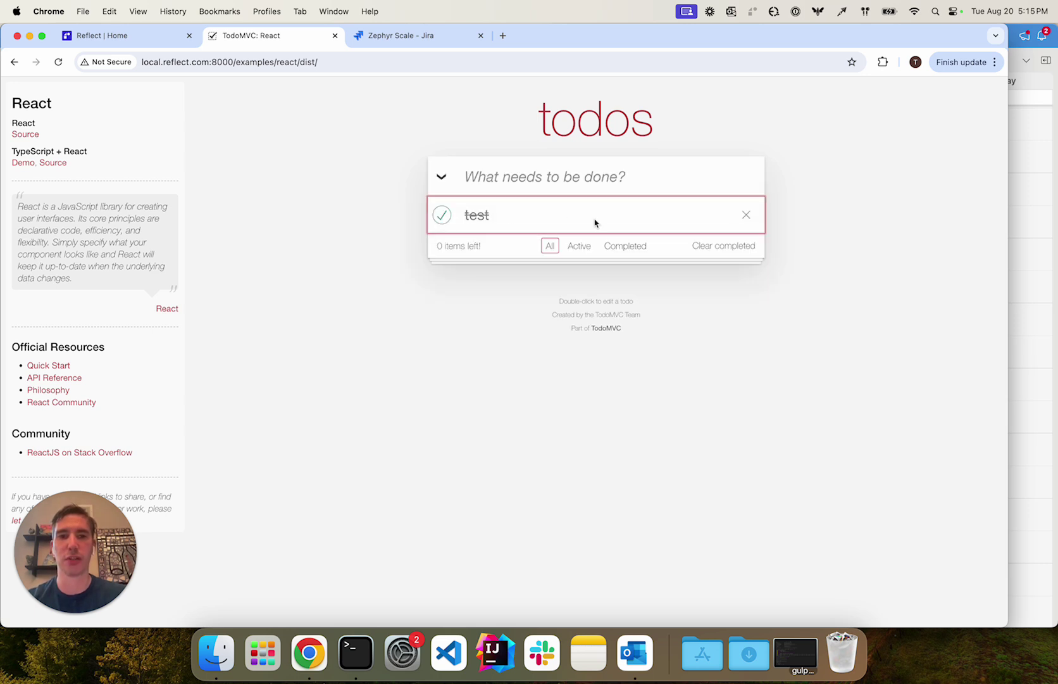
click(736, 248)
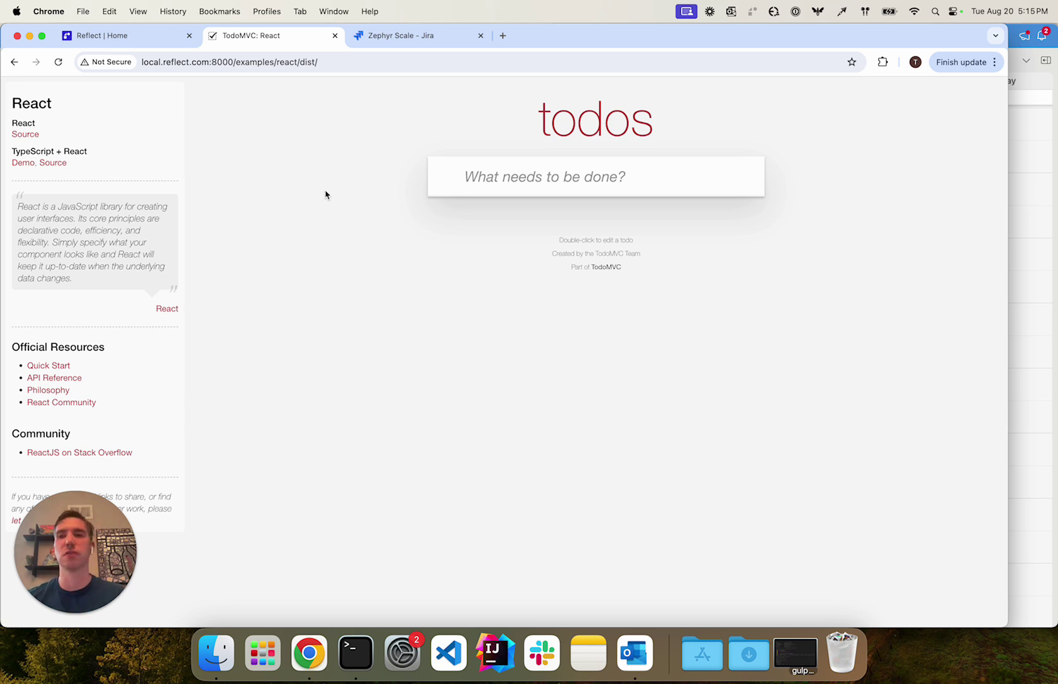
- Create a test named 'Test' with the pasted local TodoMVC URL as starting URL and begin recording
click(100, 35)
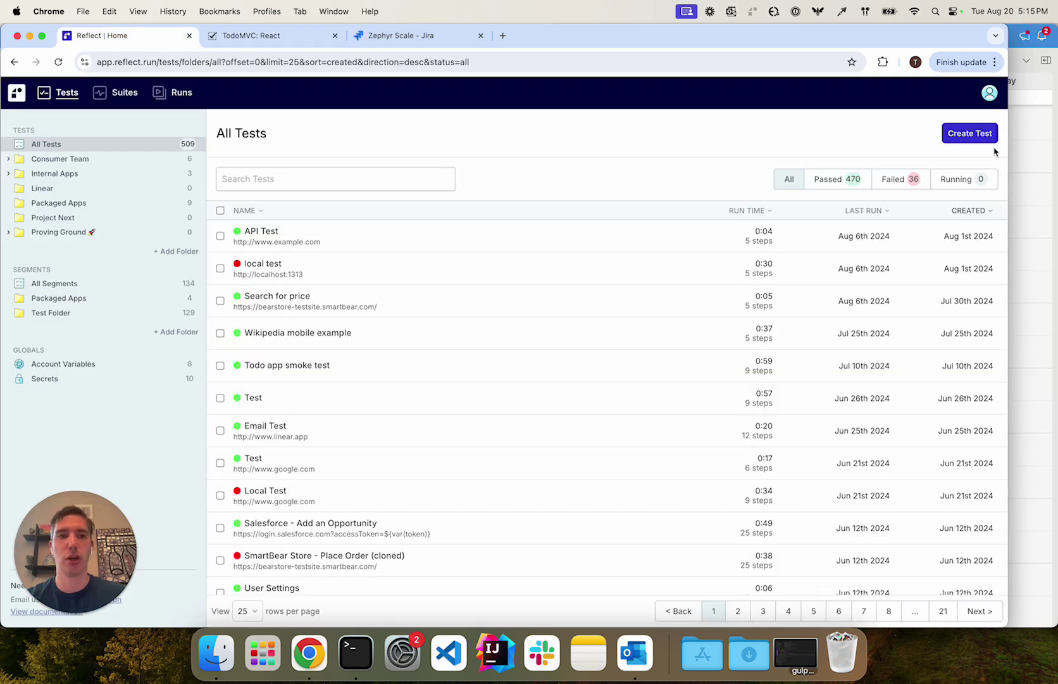
click(970, 133)
click(449, 257)
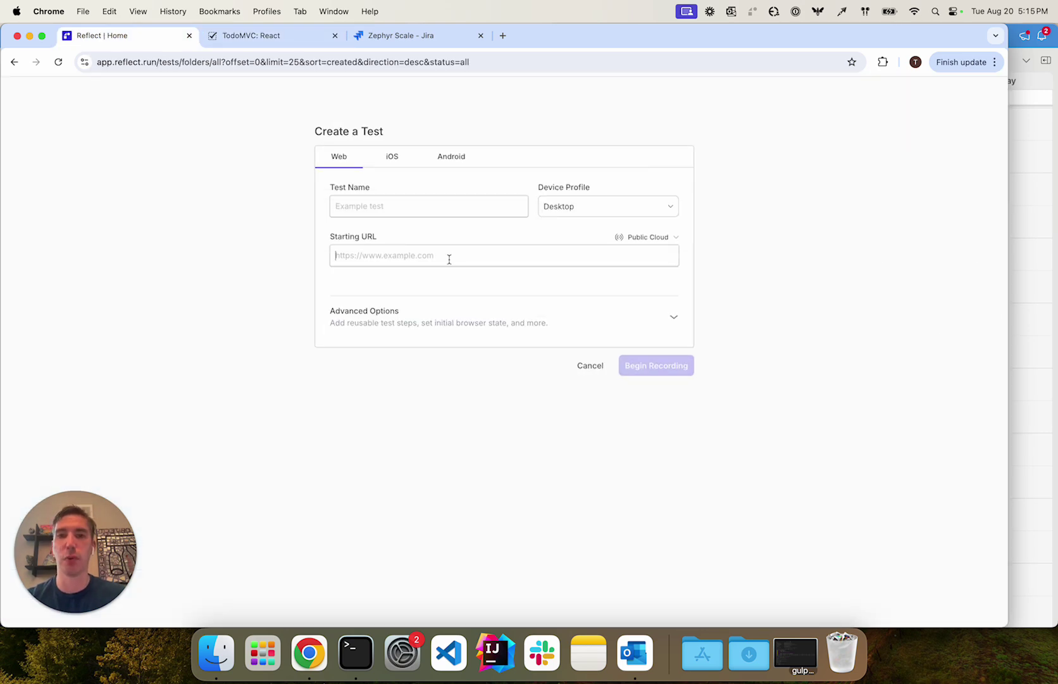
key(super+v)
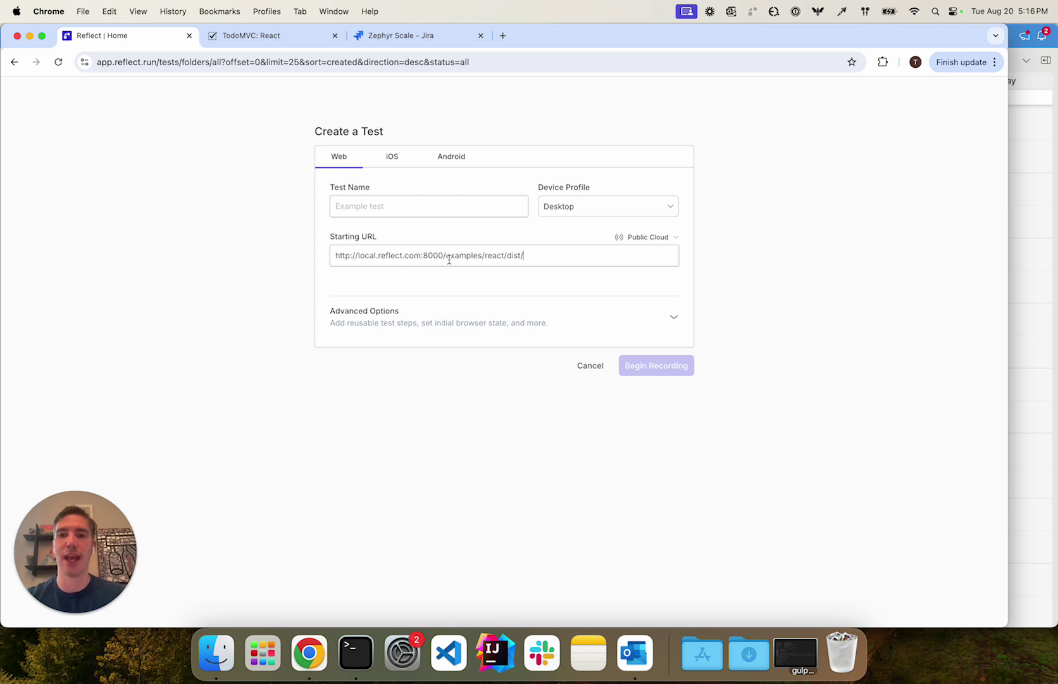
click(418, 206)
text(Test)
click(663, 366)
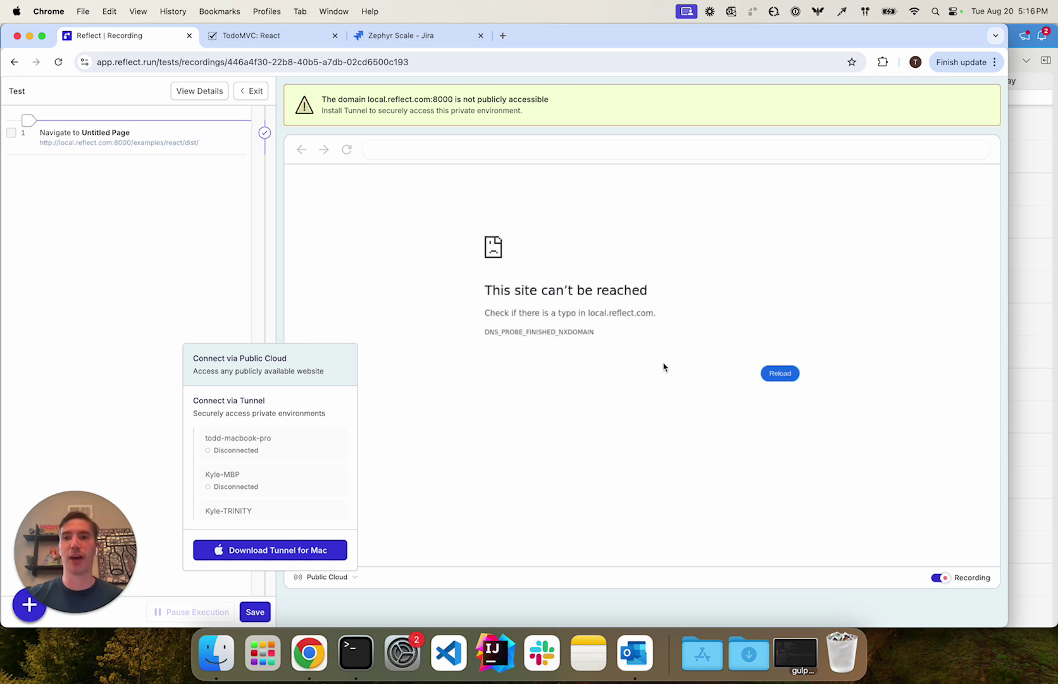
- Go back to the recording tab showing the unreachable site and Disconnected tunnel machines
click(278, 37)
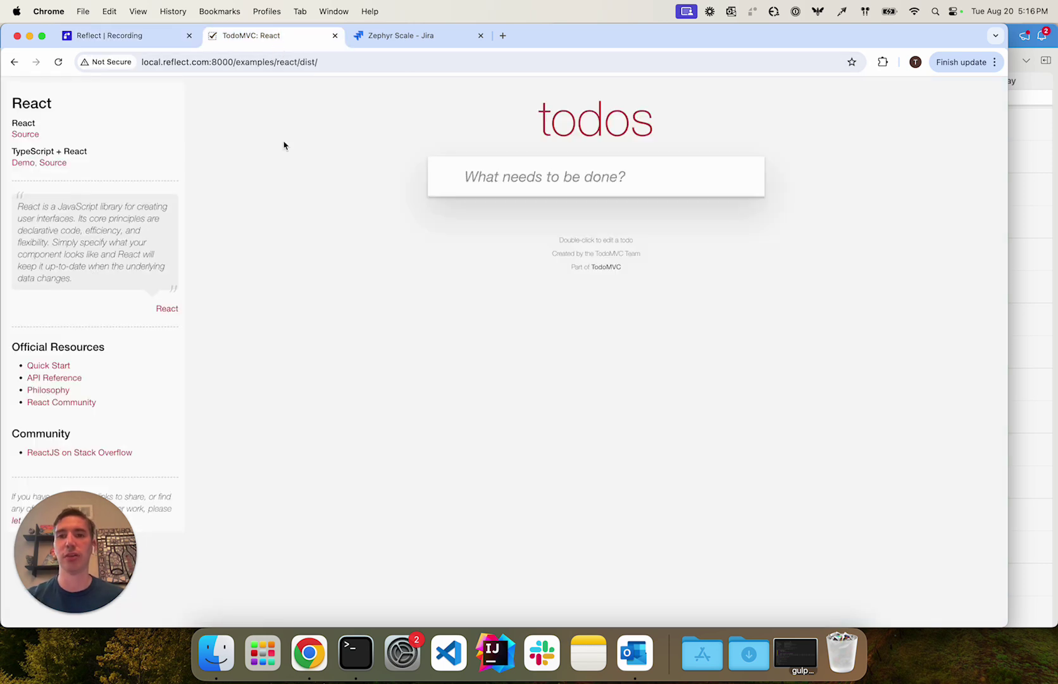
click(140, 39)
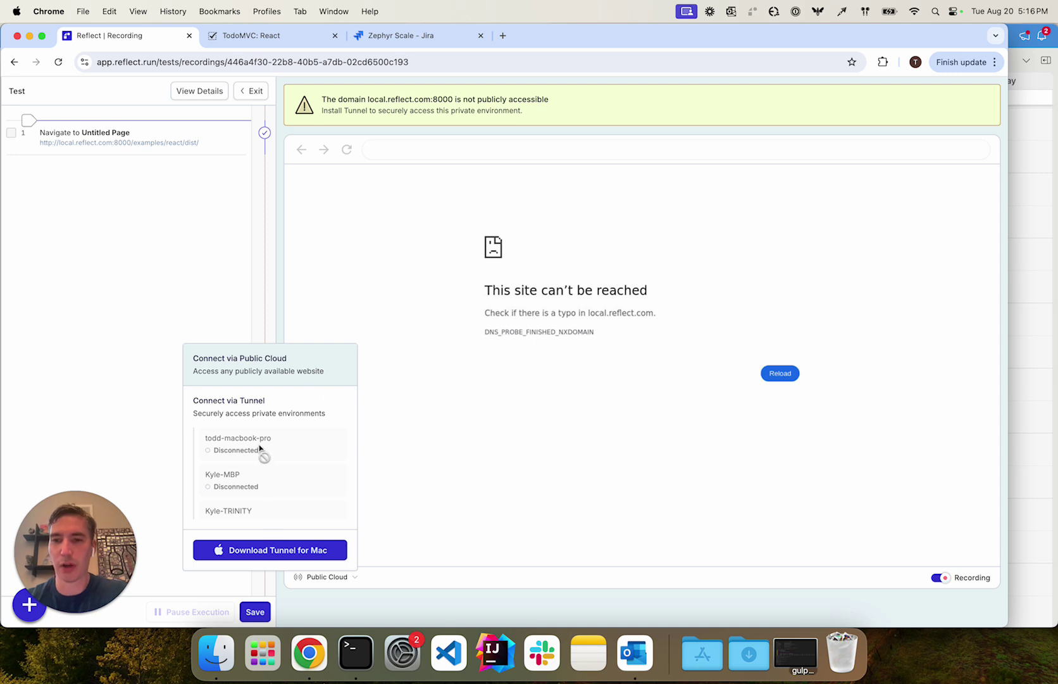
scroll(258, 459, down, 2)
scroll(255, 463, up, 2)
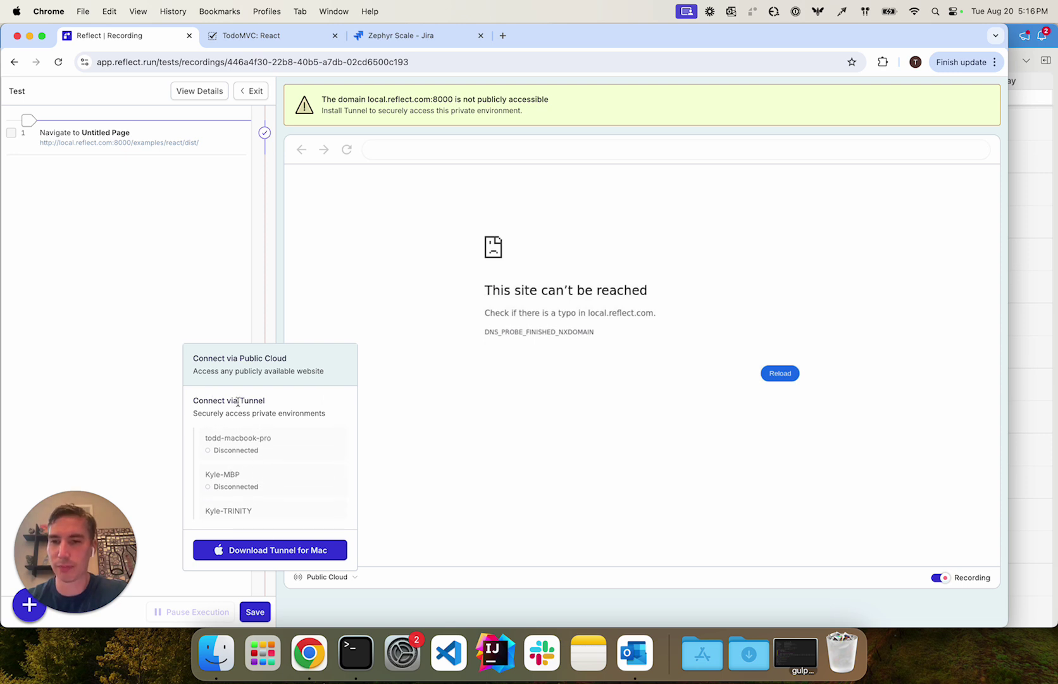
scroll(241, 460, down, 2)
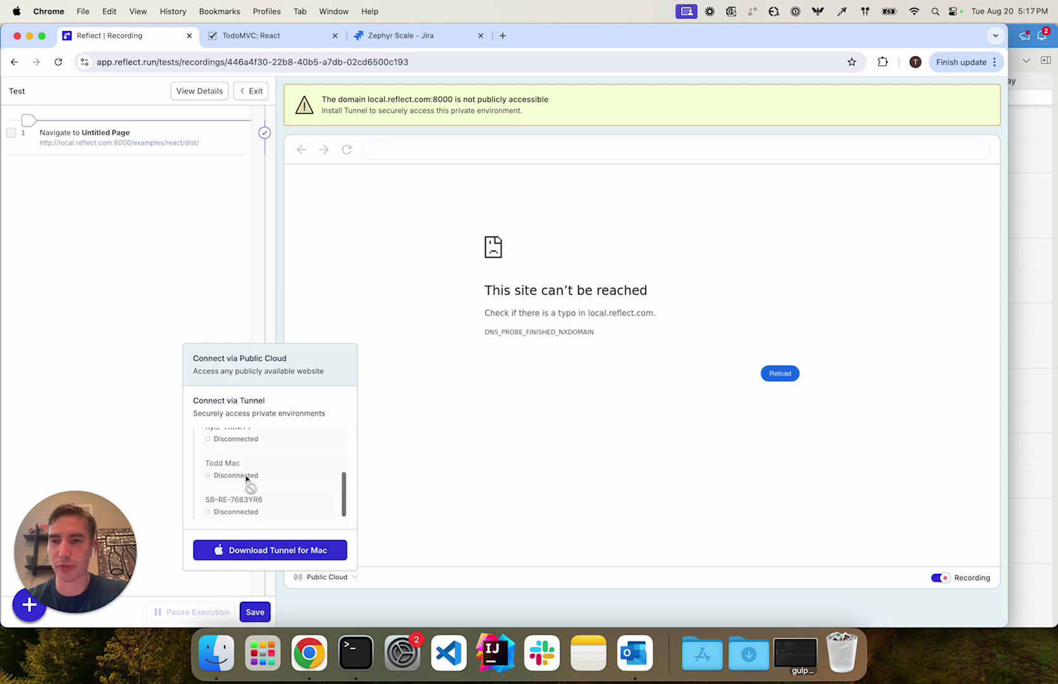
scroll(249, 479, up, 2)
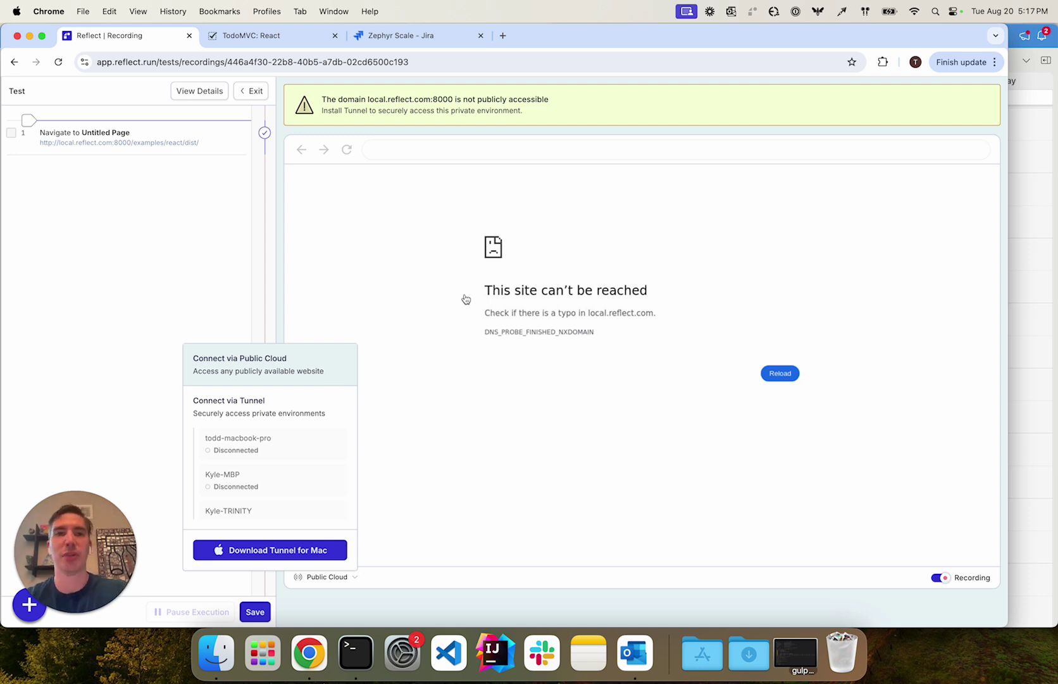
- Open Reflect Tunnel's Settings page at localhost:9417 from its menu-bar icon
click(752, 12)
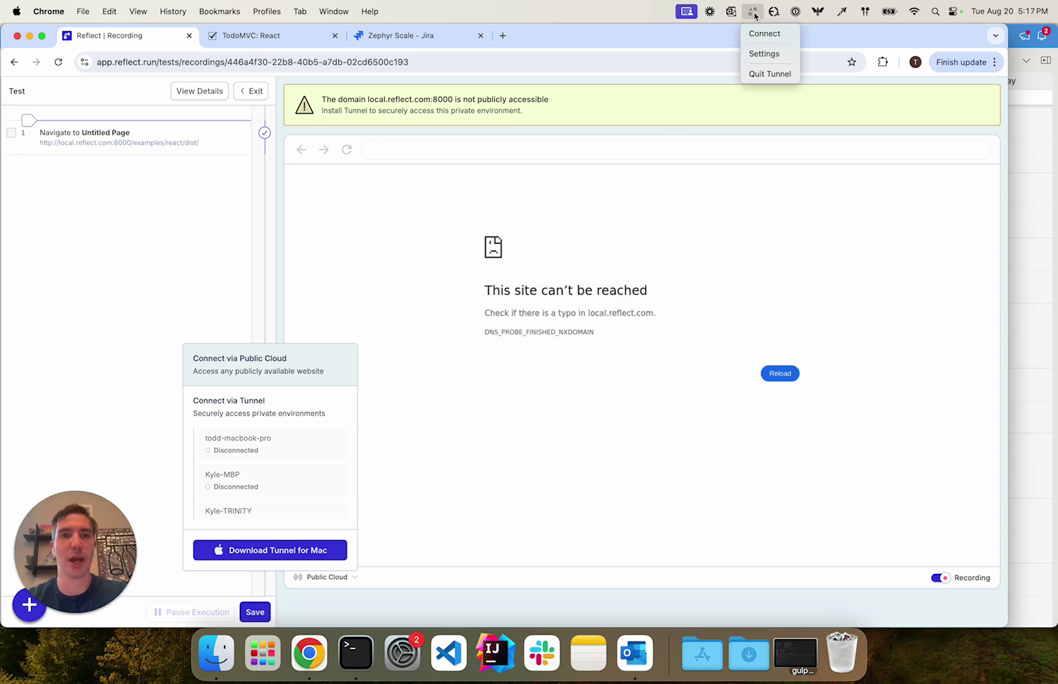
click(755, 16)
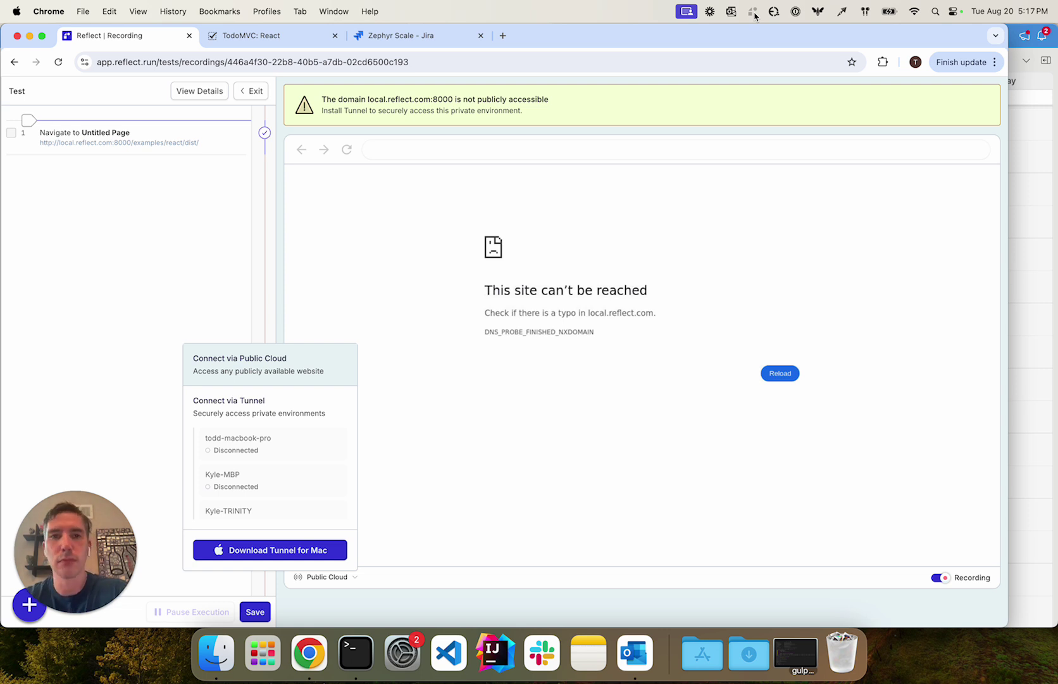
click(753, 12)
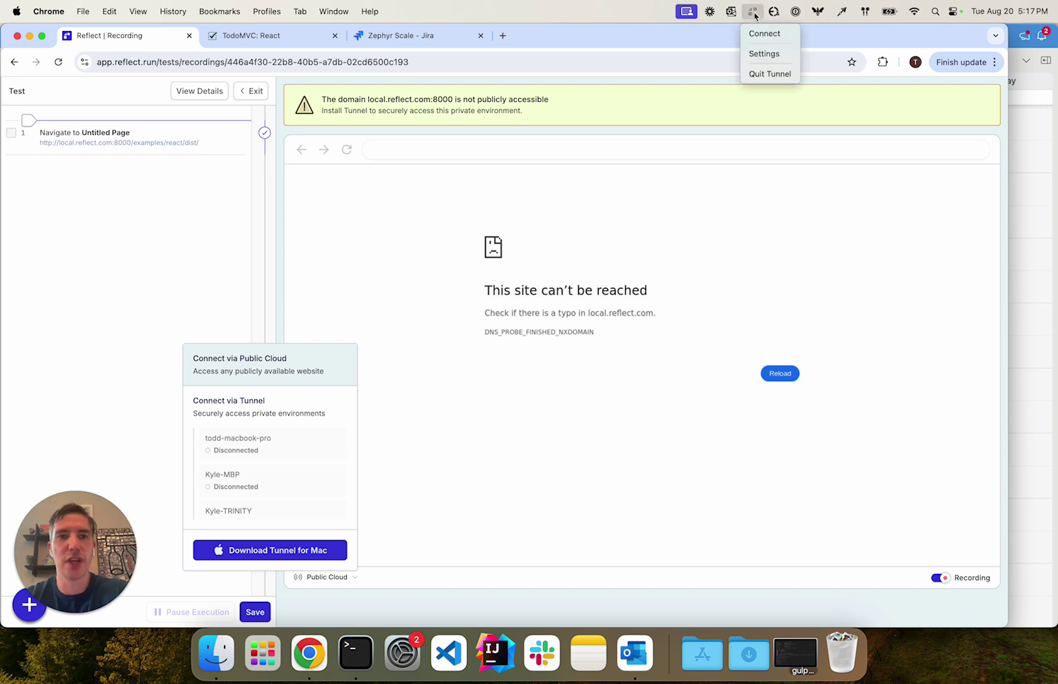
click(763, 56)
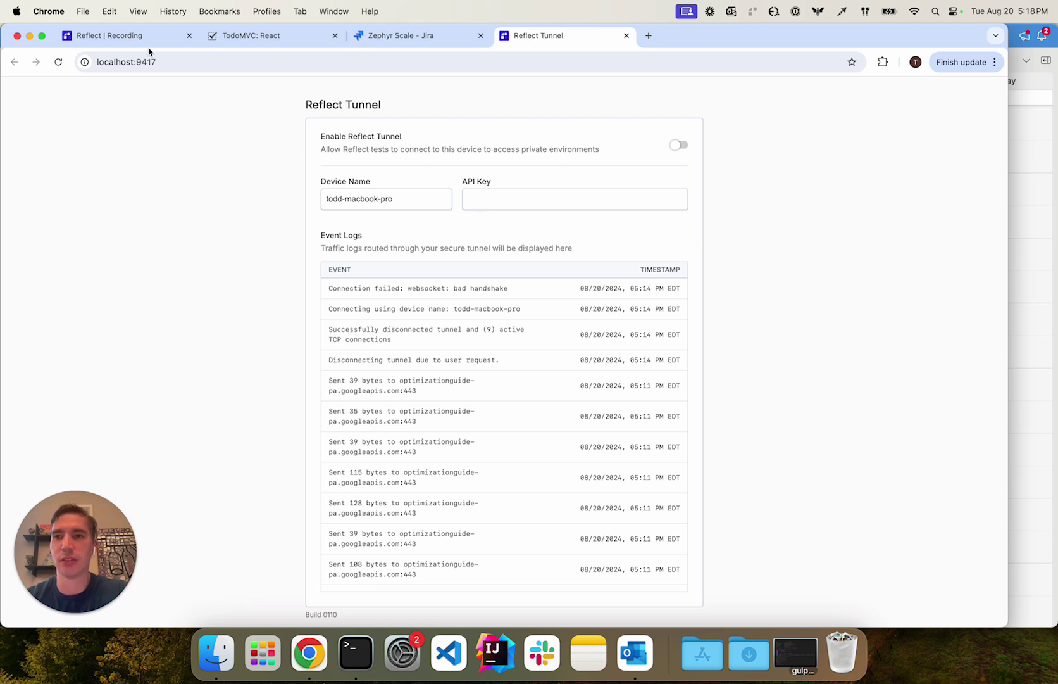
- Exit the recording and confirm stopping it without saving
click(125, 38)
click(251, 92)
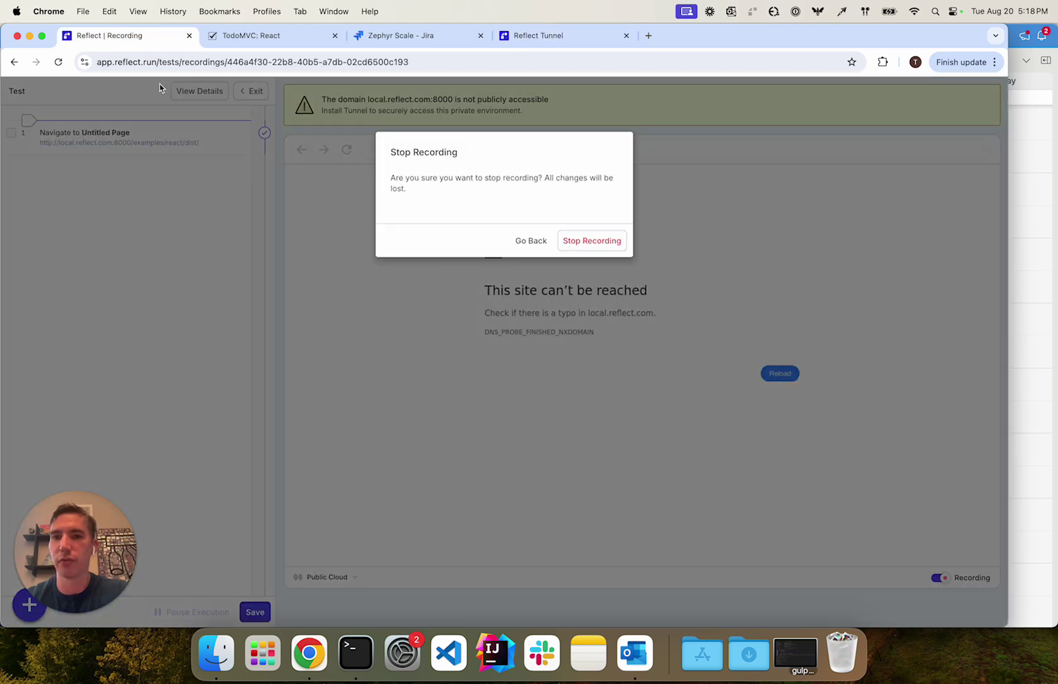
click(583, 239)
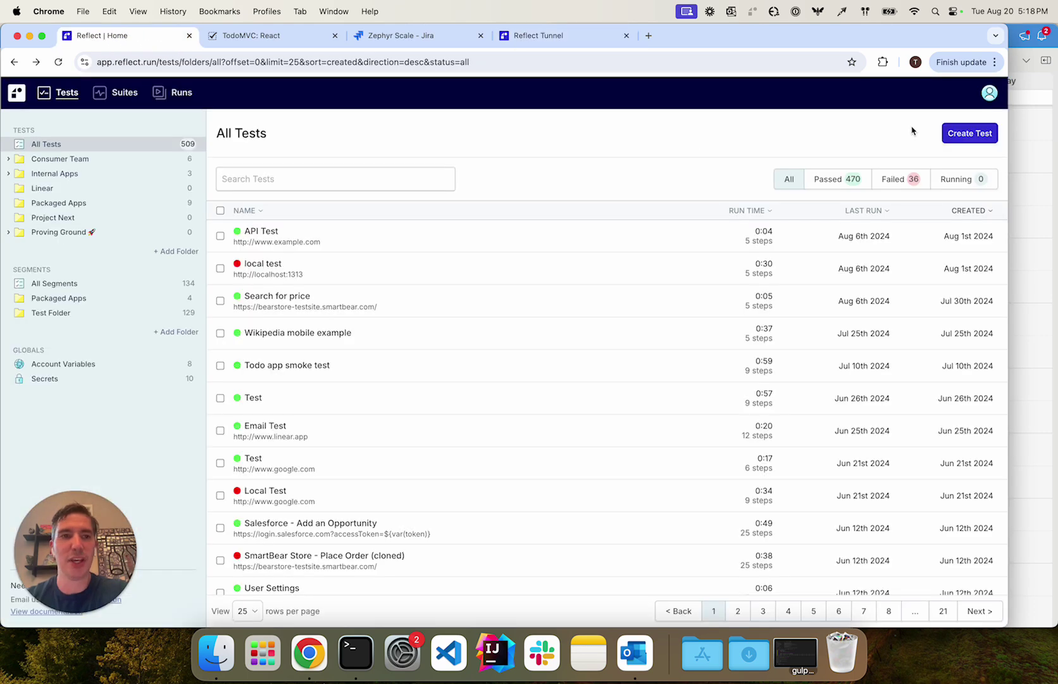
- Open the account settings and select the account API key
click(989, 93)
click(936, 161)
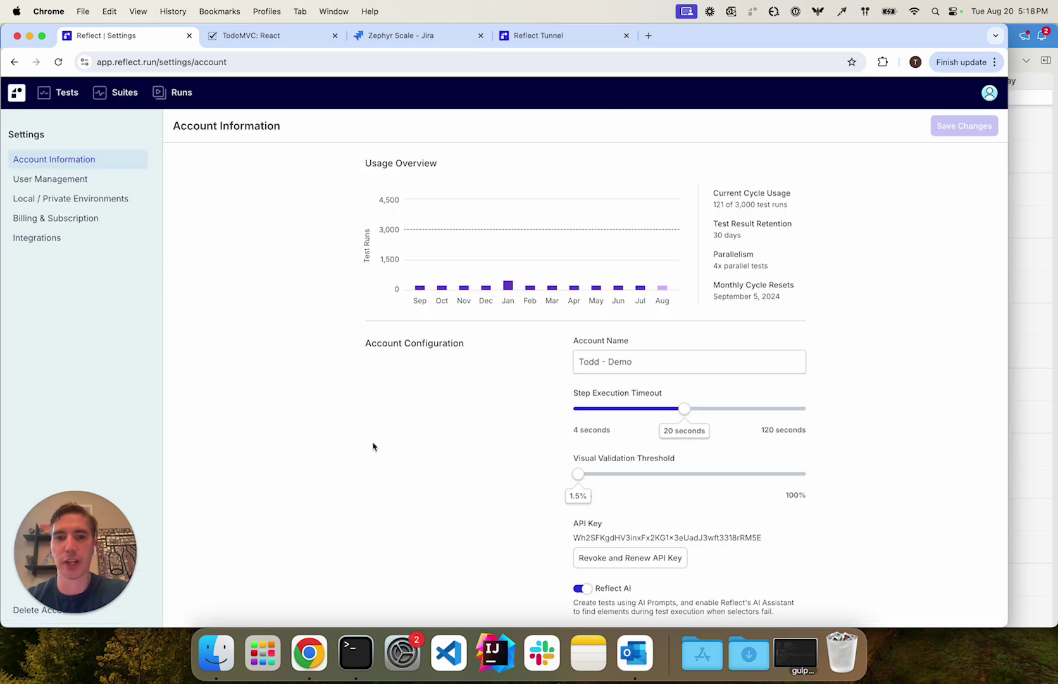
scroll(371, 443, down, 3)
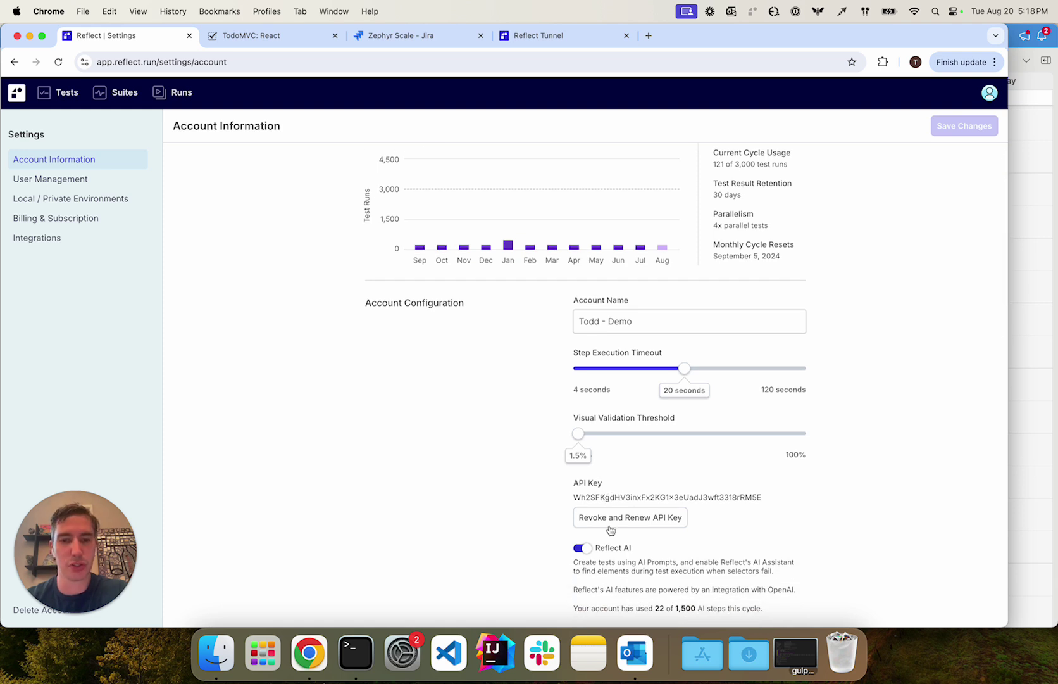
double_click(625, 496)
key(super+c)
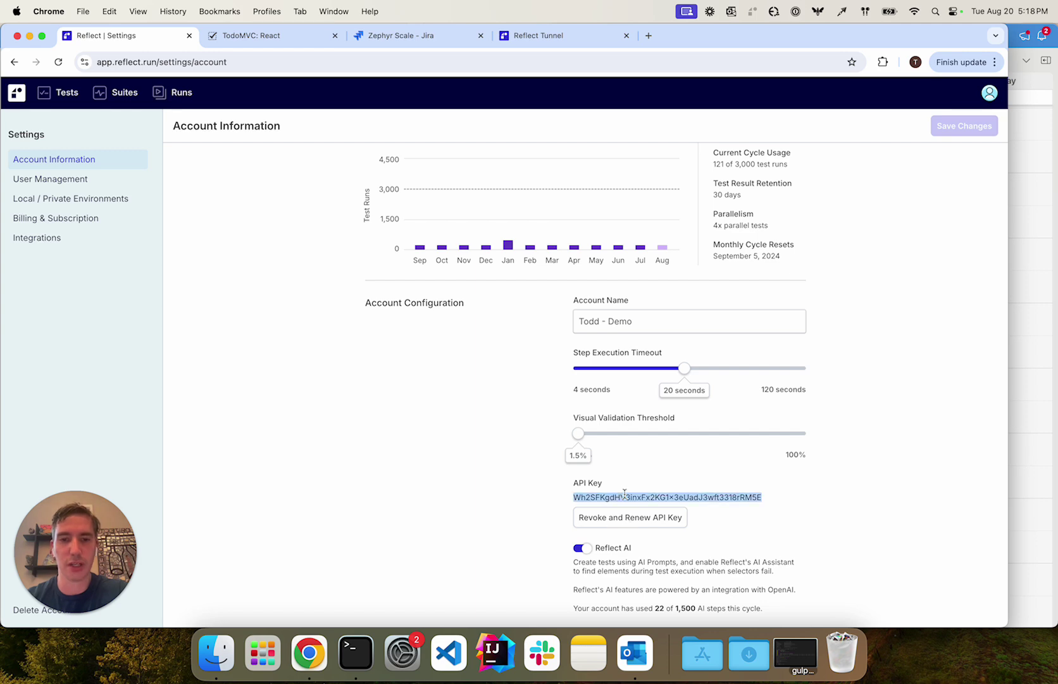
click(500, 35)
- Paste the API key into Tunnel, enable Reflect Tunnel, check it connected, then return to All Tests
click(483, 198)
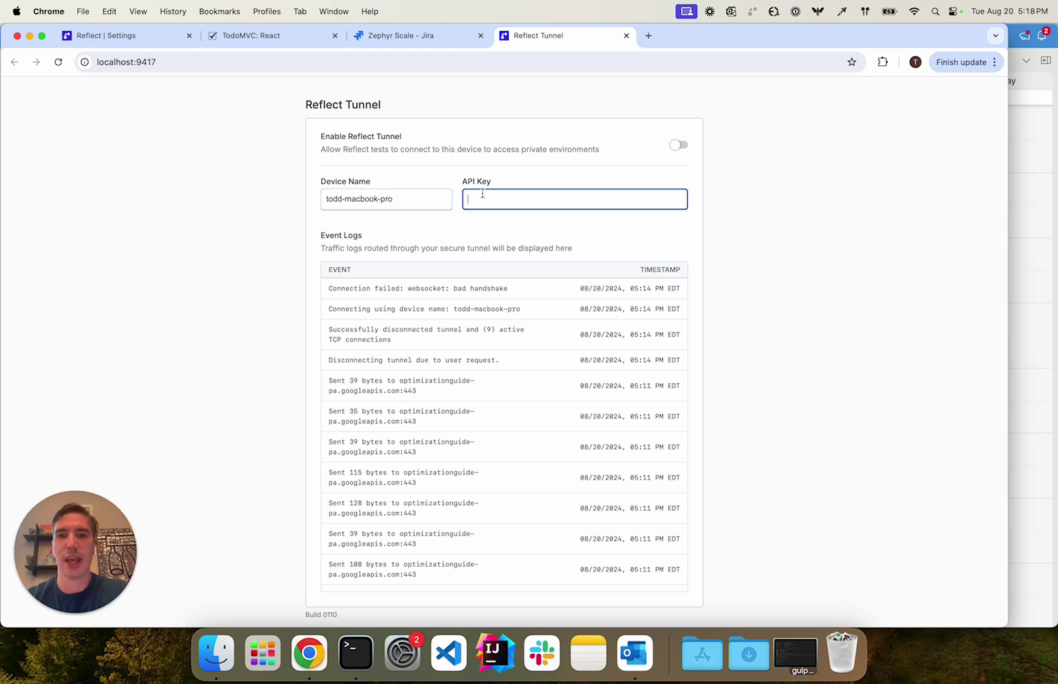
key(super+v)
click(677, 145)
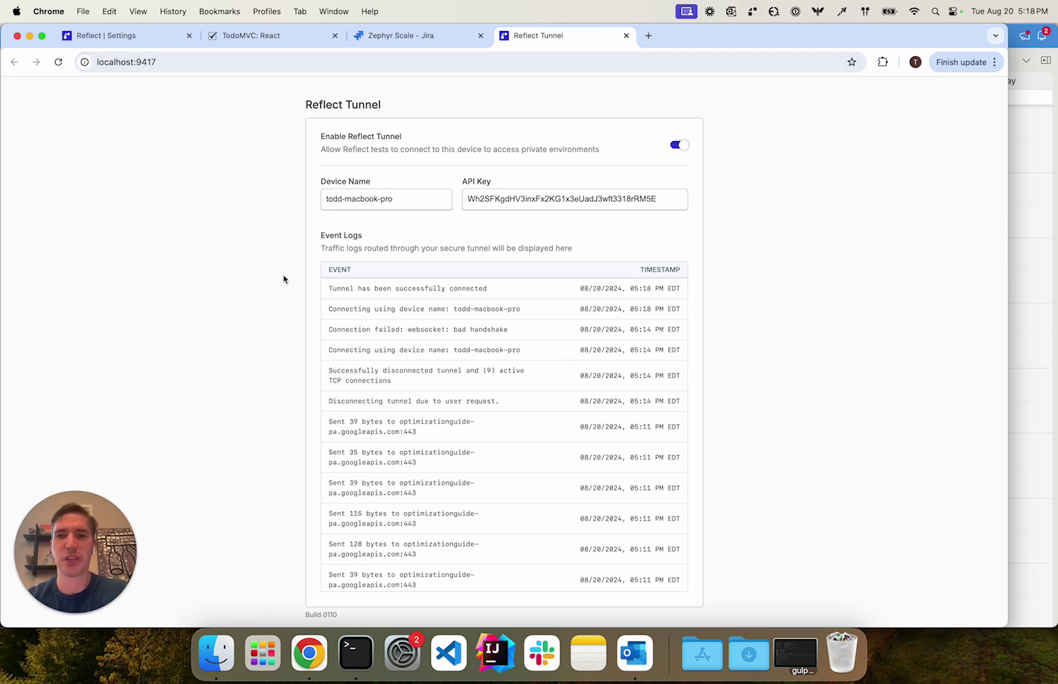
drag(327, 292, 494, 294)
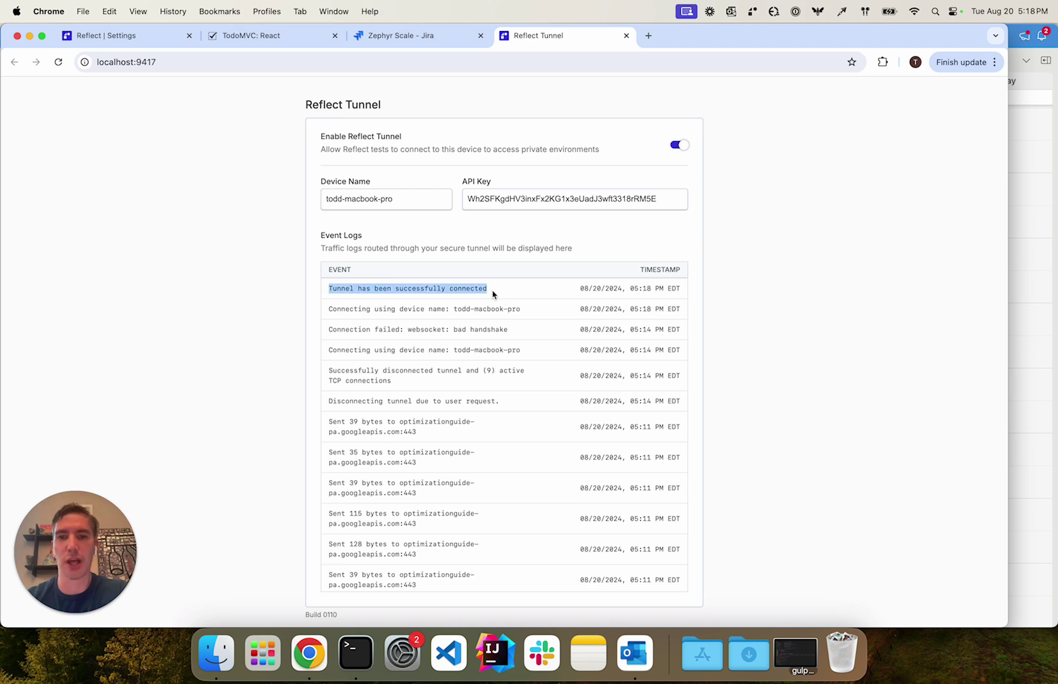
click(120, 102)
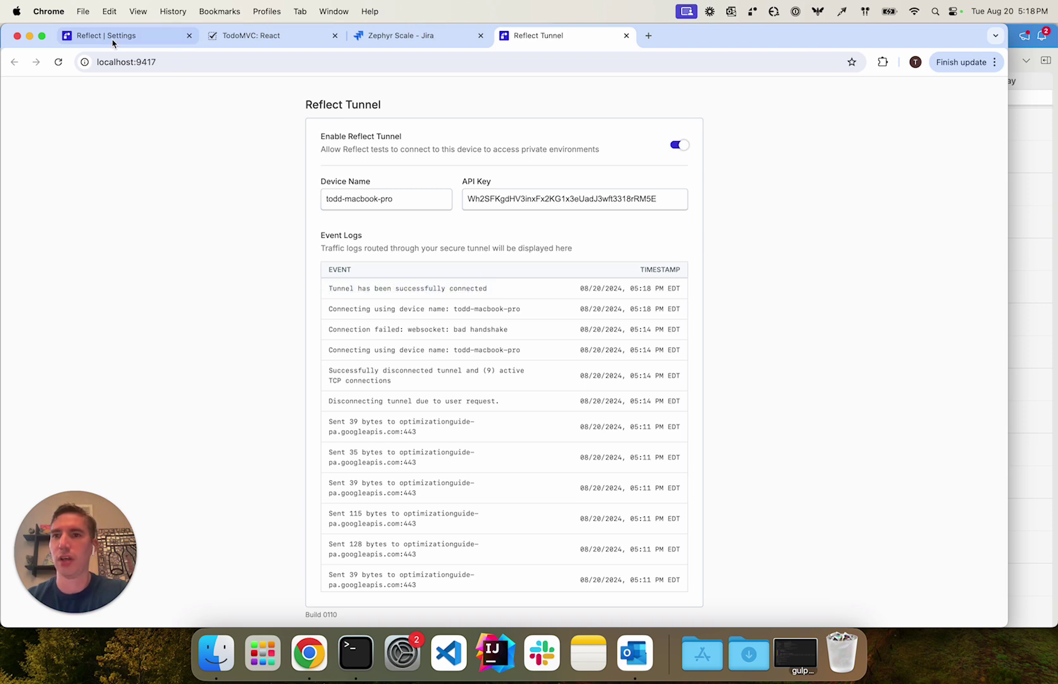
click(112, 38)
click(66, 94)
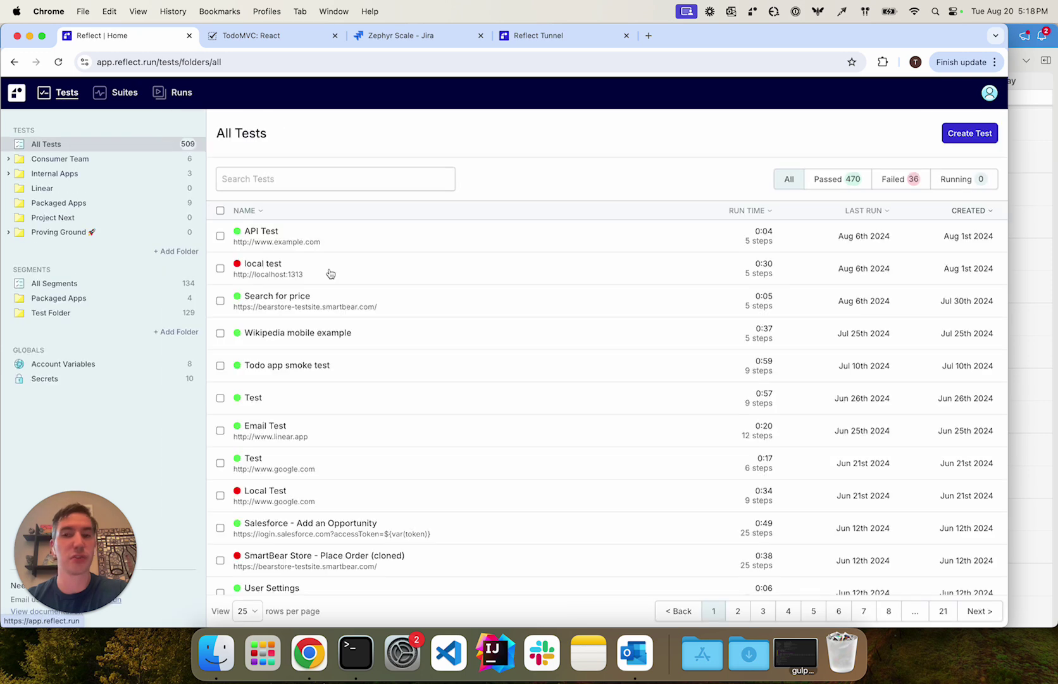
click(238, 37)
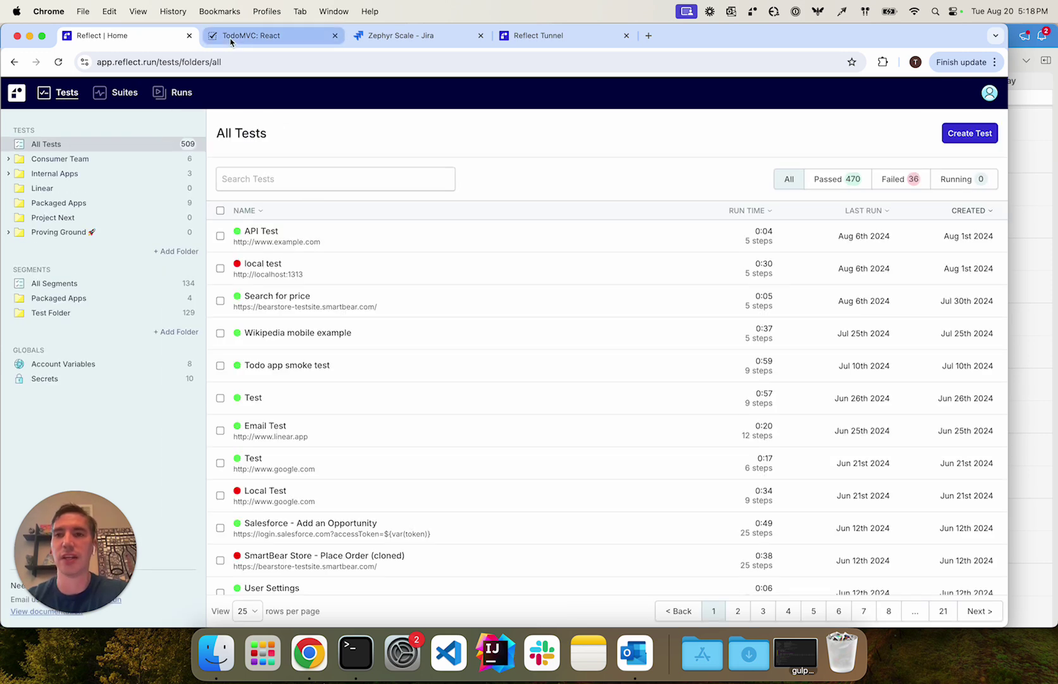
click(234, 56)
key(super+c)
click(110, 37)
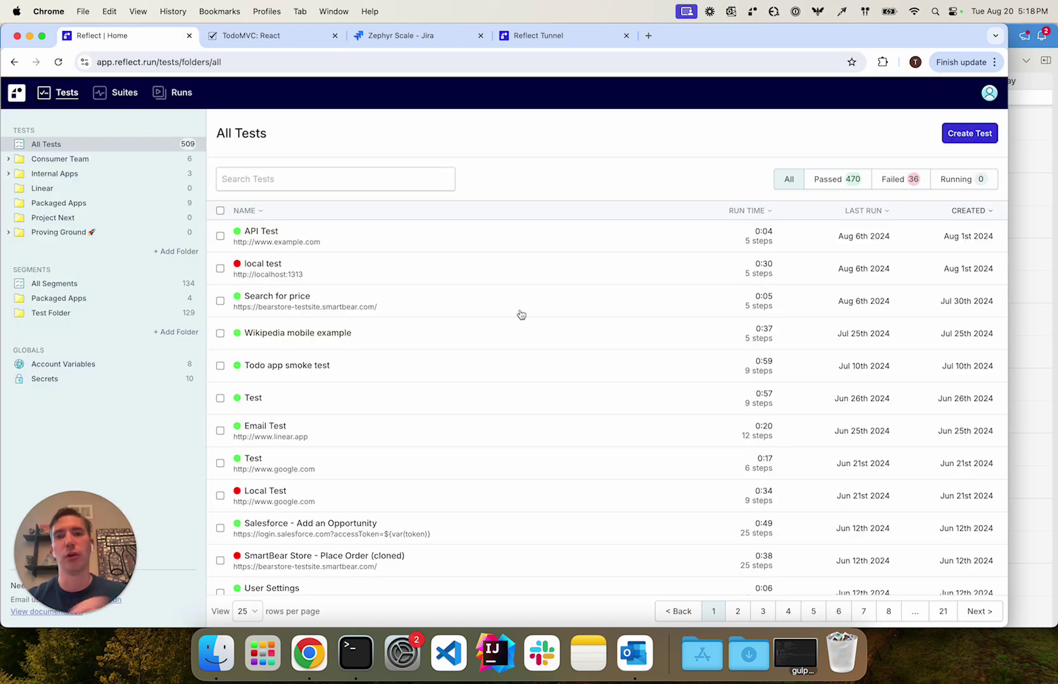
click(956, 137)
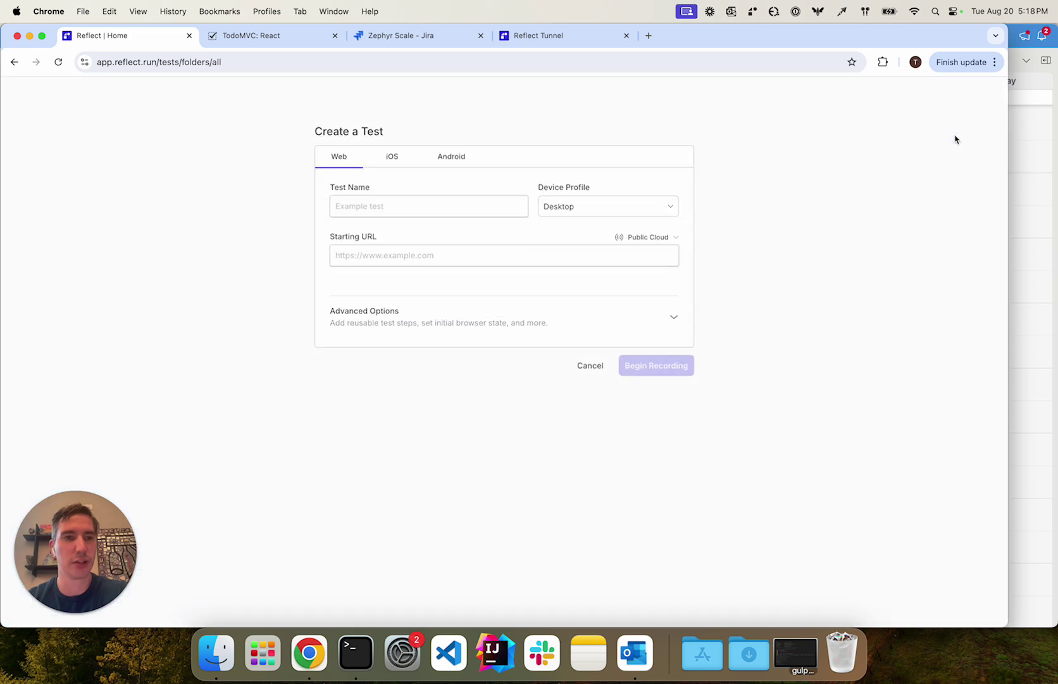
key(super+v)
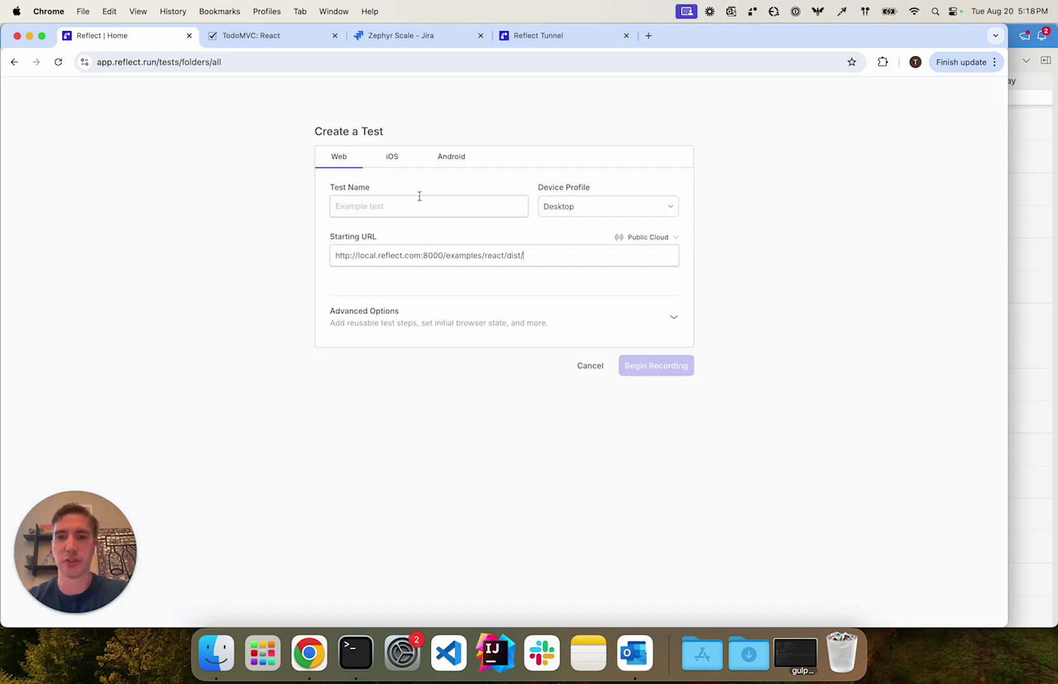
text(Test)
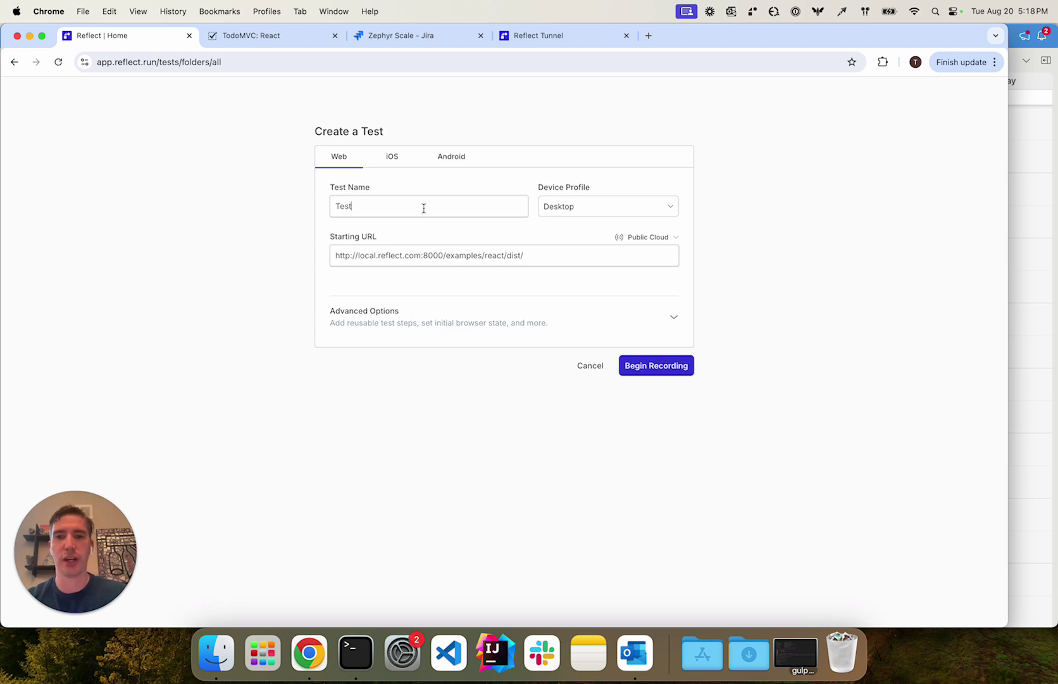
click(652, 242)
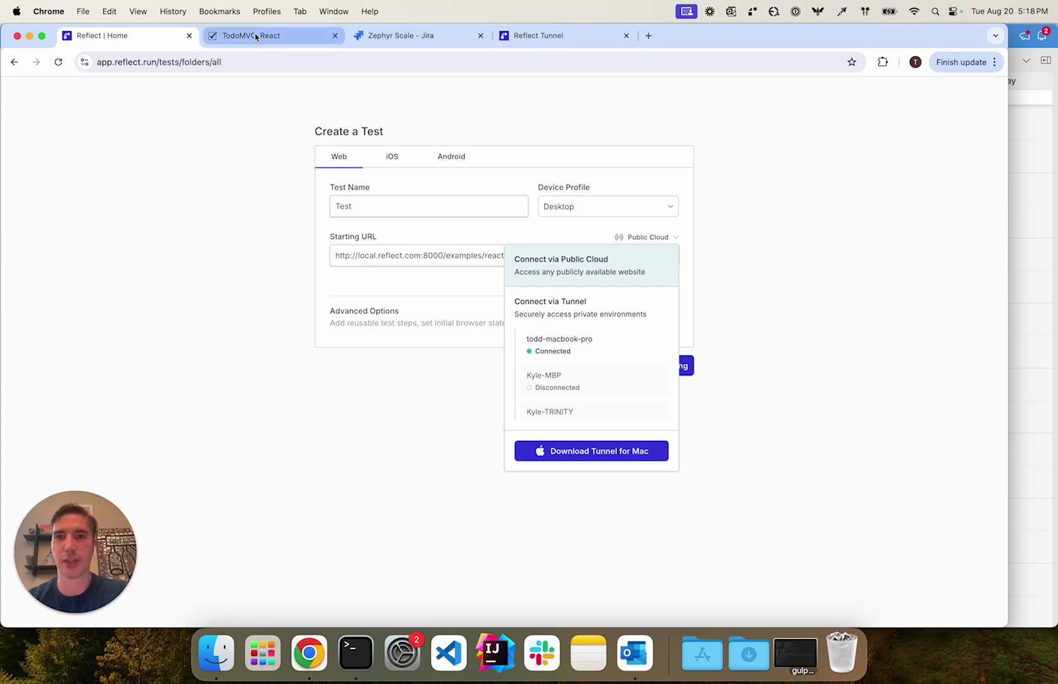
- Choose the connected tunnel machine as the test's connection and begin recording
key(super+4)
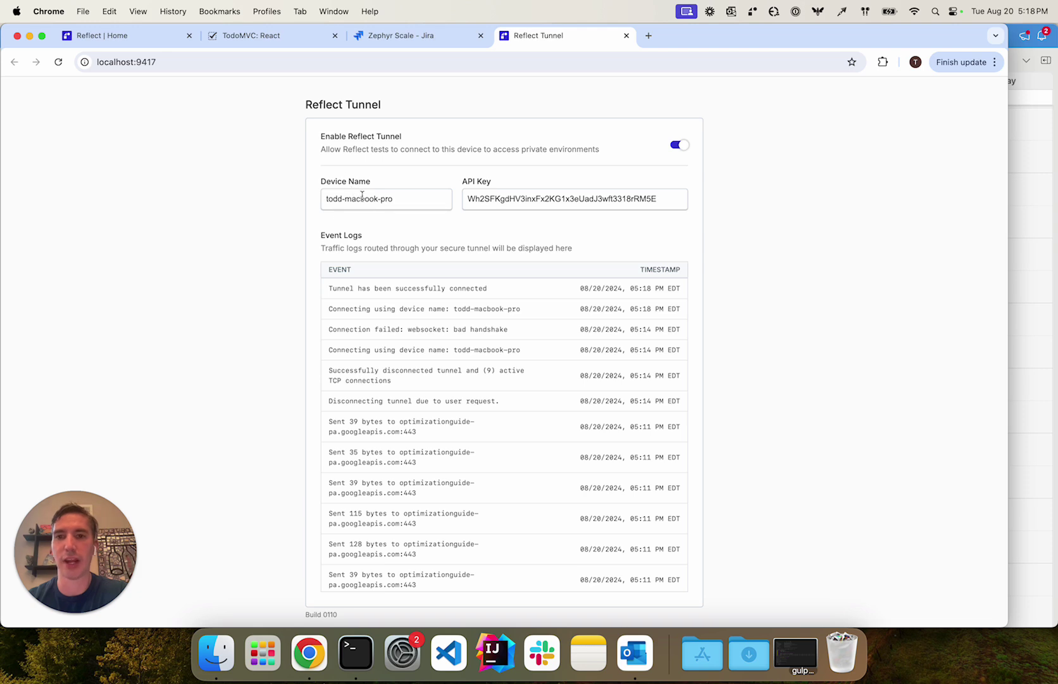
click(128, 42)
click(545, 342)
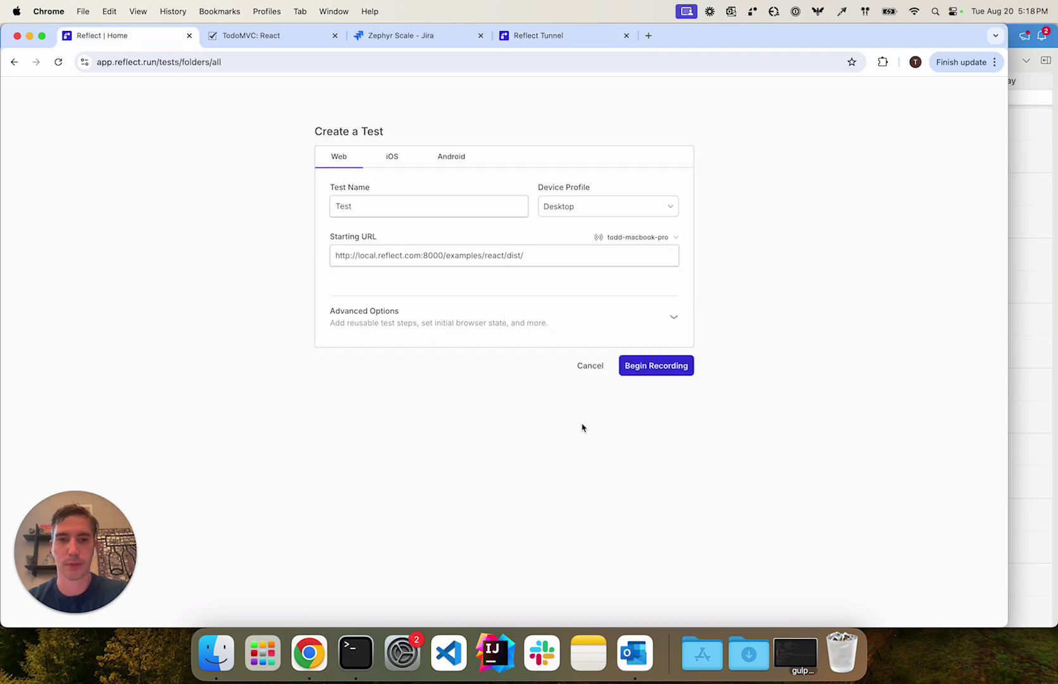
click(655, 367)
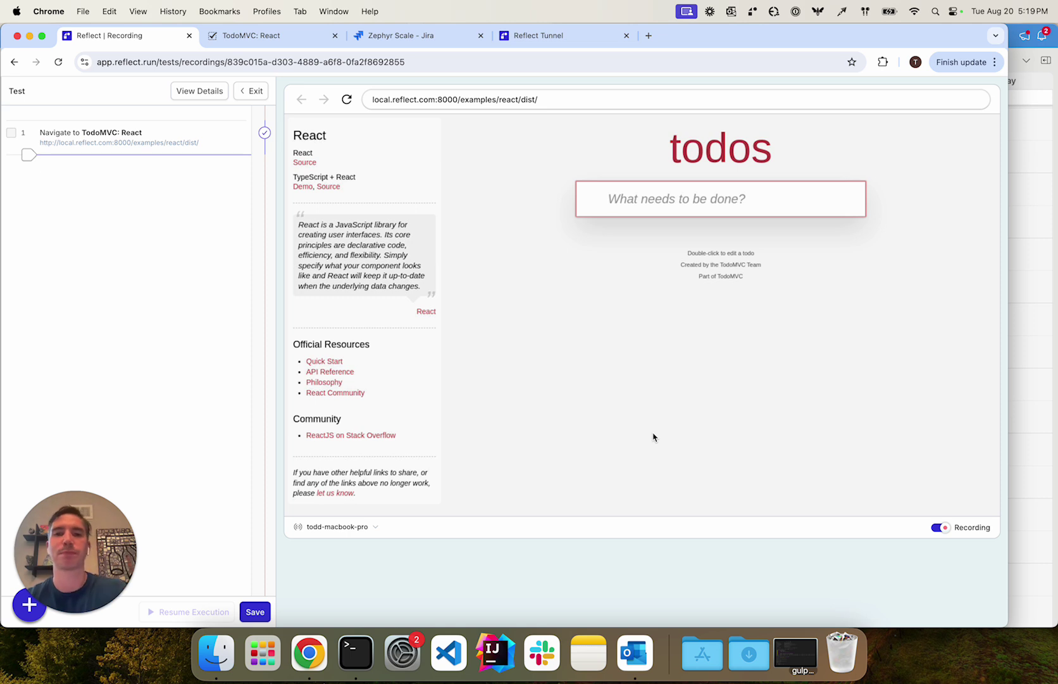
- Add the todo 'go to the grocery store', tick it complete, and clear completed
click(671, 211)
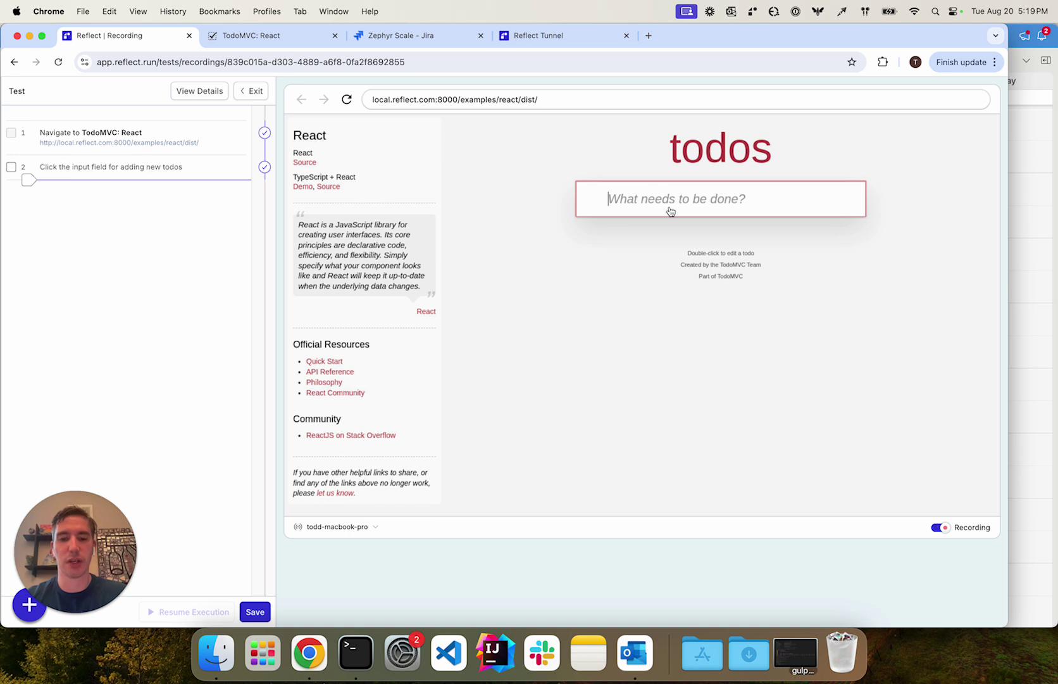
text(go to the grocery store)
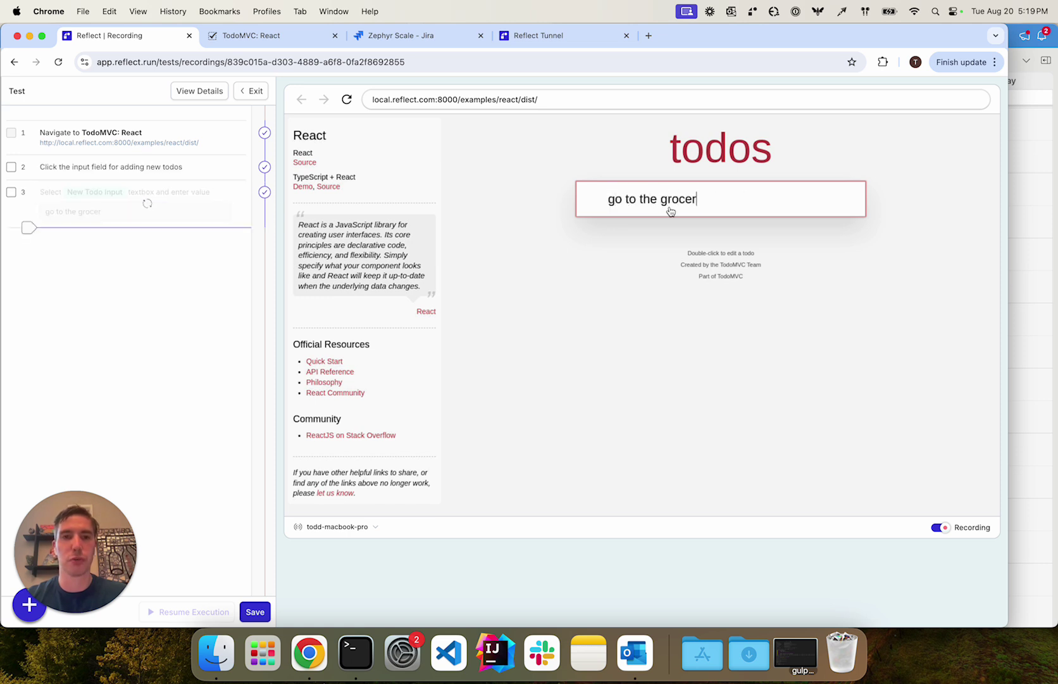
key(Return)
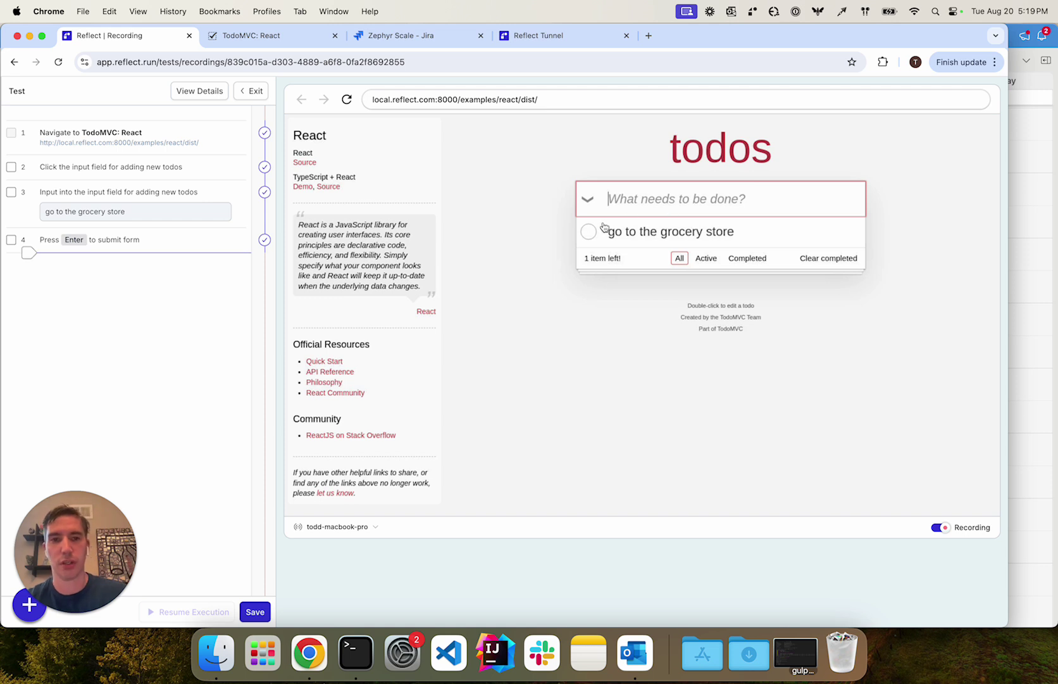
click(588, 232)
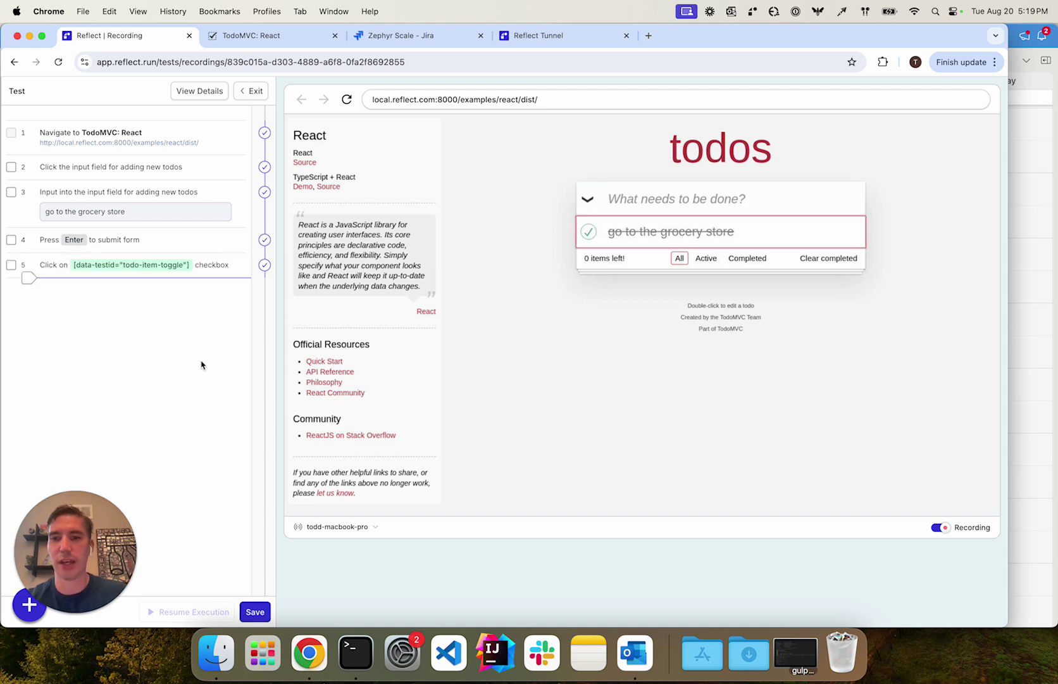
click(814, 260)
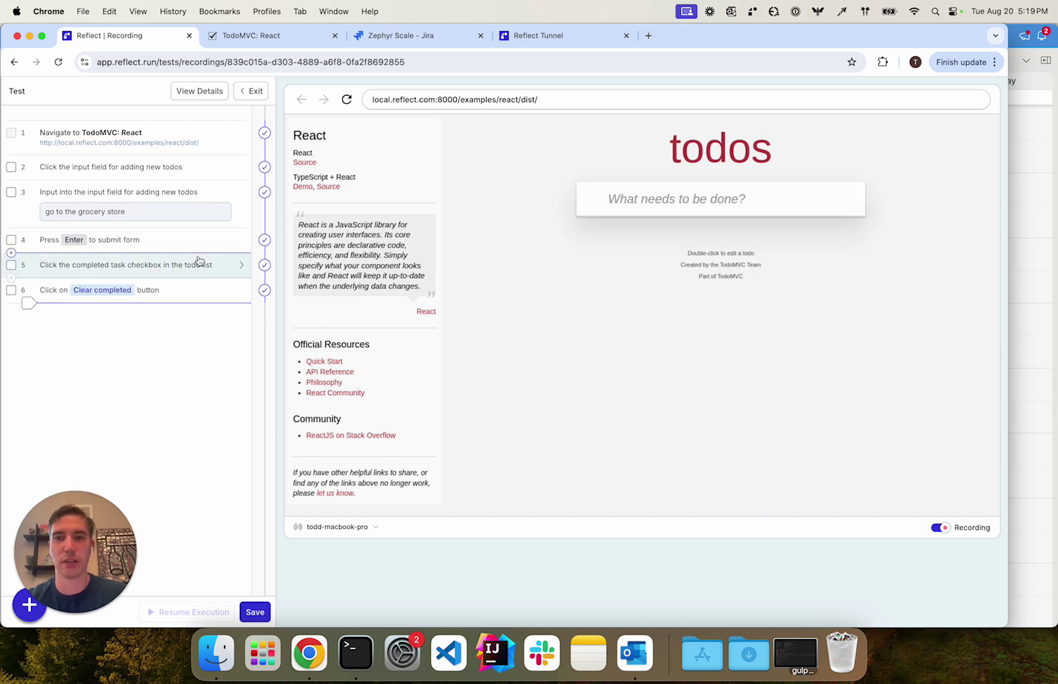
- Save the recorded test with Save and Run to launch a run
click(253, 612)
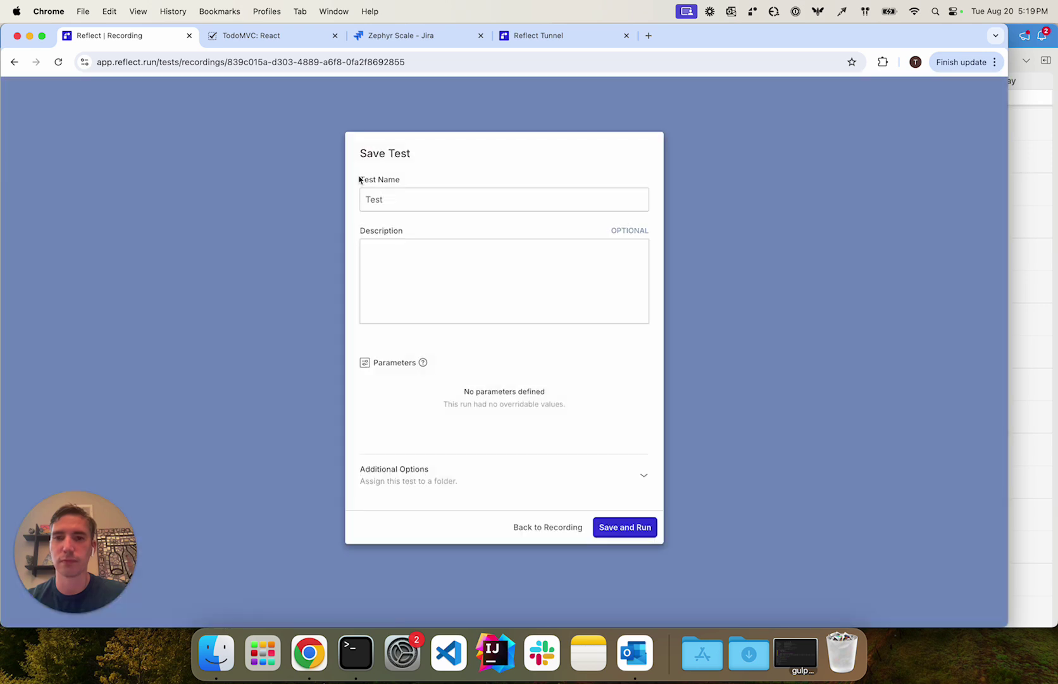
click(635, 535)
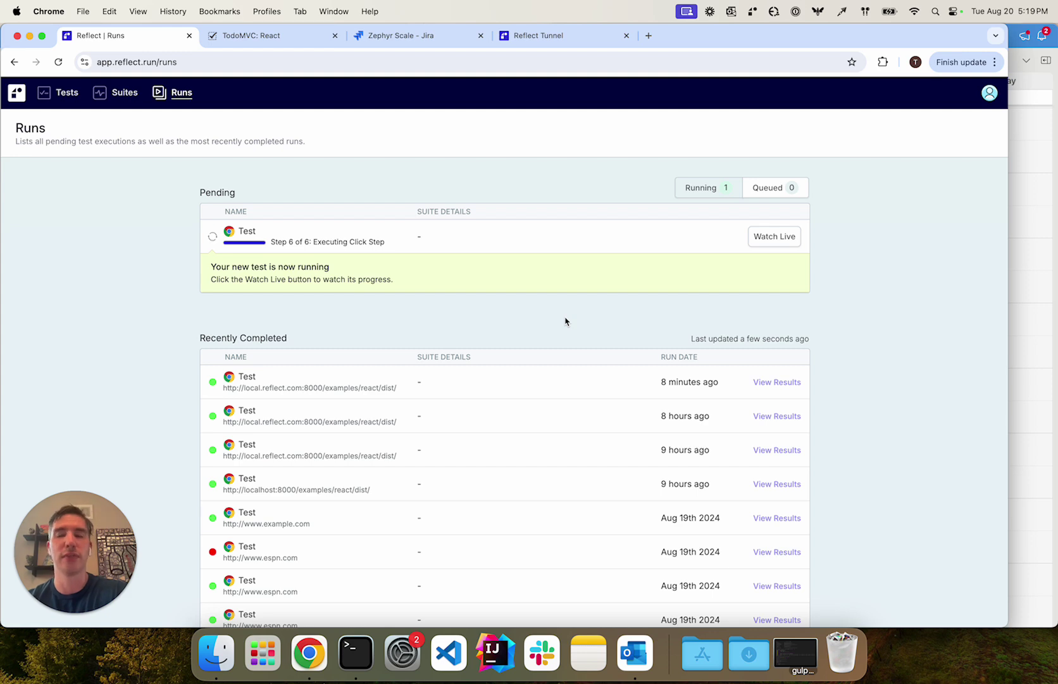
- Open the saved Test and check the background-run tunnel options, cancelling without running
click(63, 98)
click(306, 238)
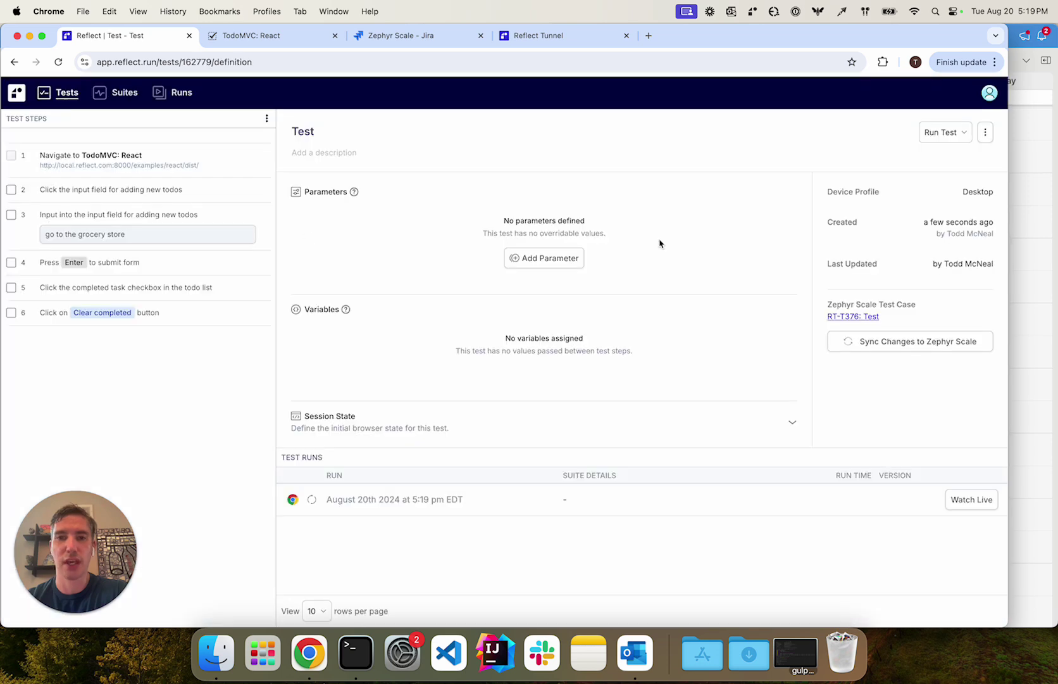
click(943, 135)
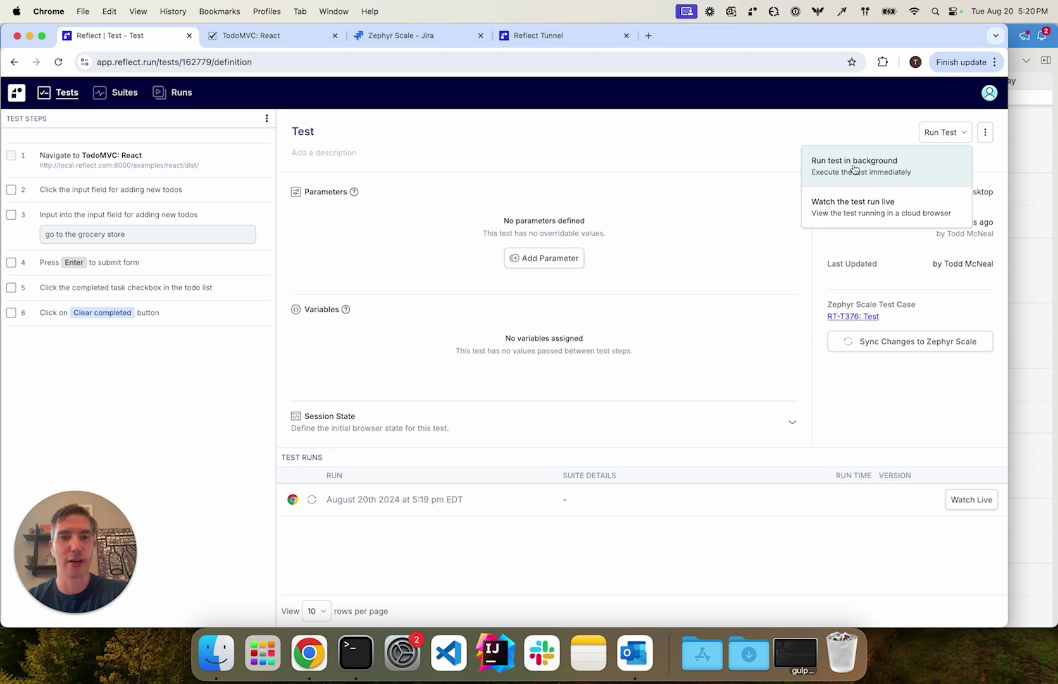
click(855, 169)
click(352, 394)
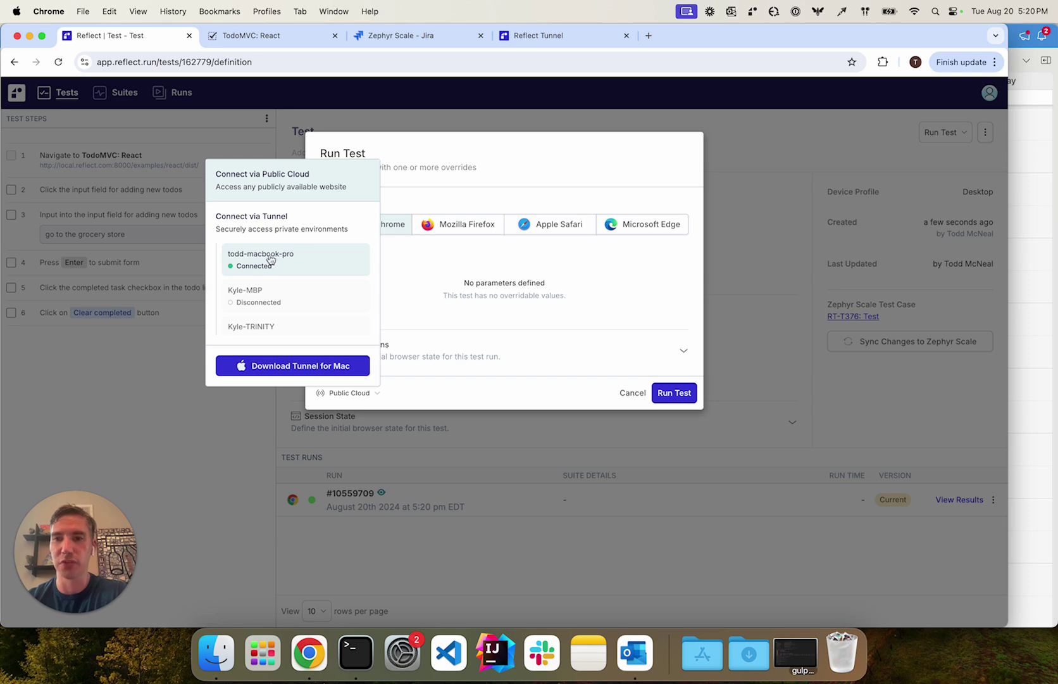
click(629, 392)
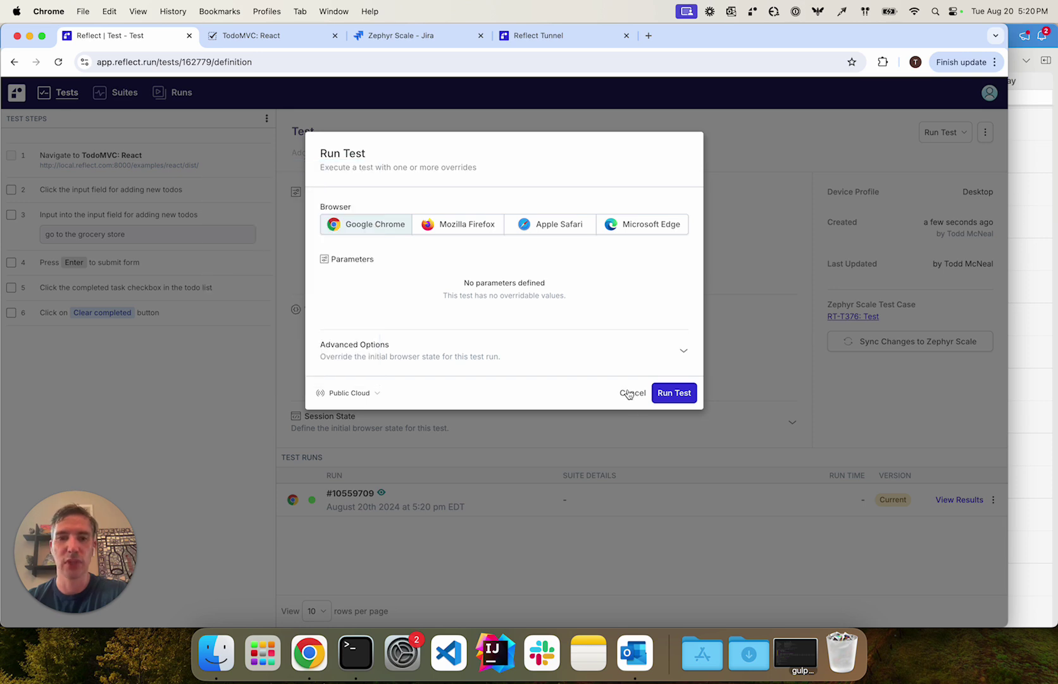
click(629, 392)
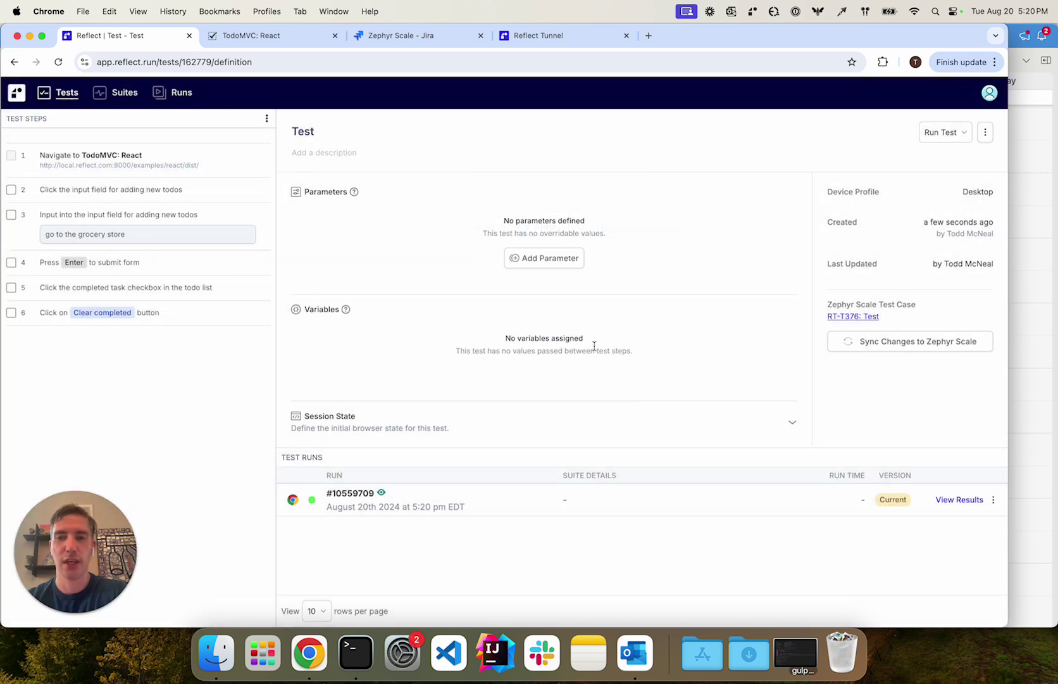
- Route the Data-driven suite's environment settings through the connected Reflect Tunnel and save them
click(119, 91)
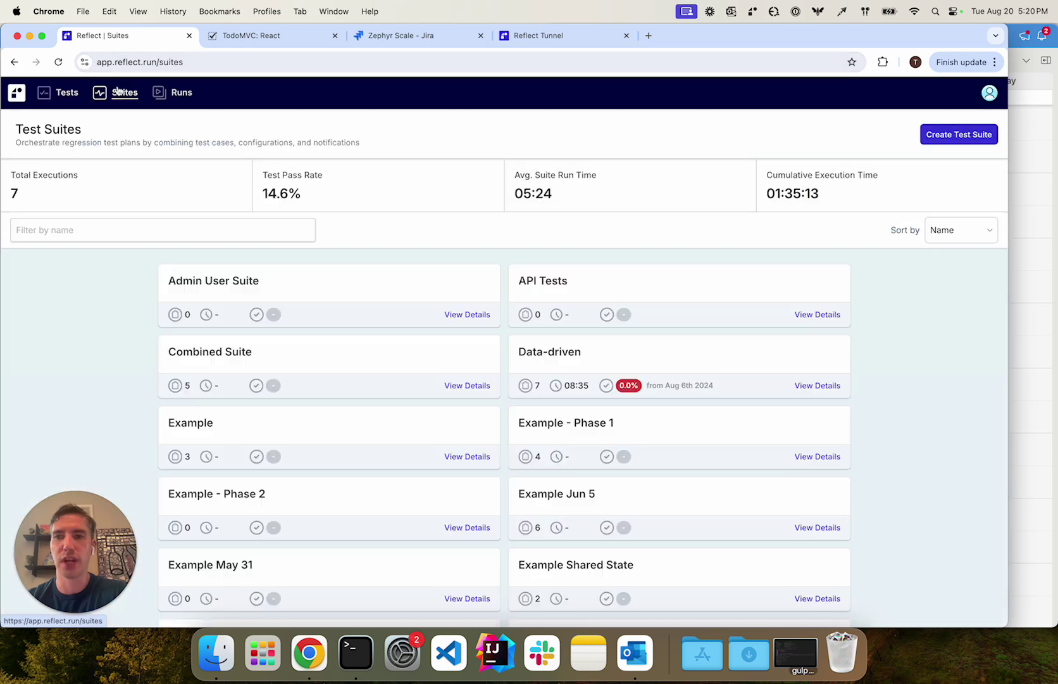
click(565, 353)
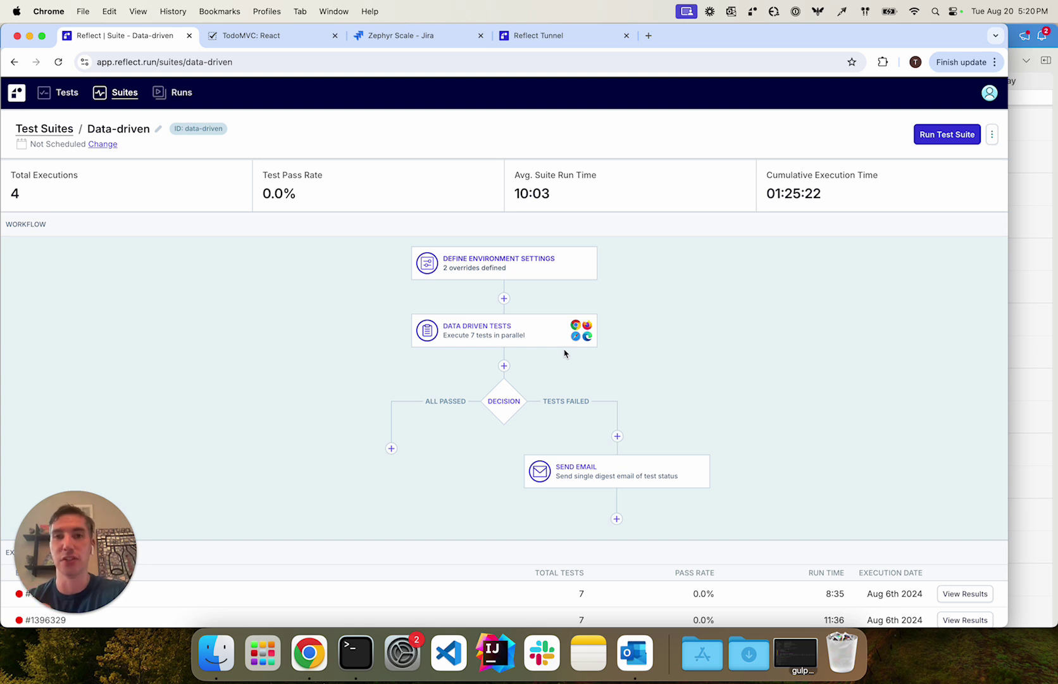
click(473, 265)
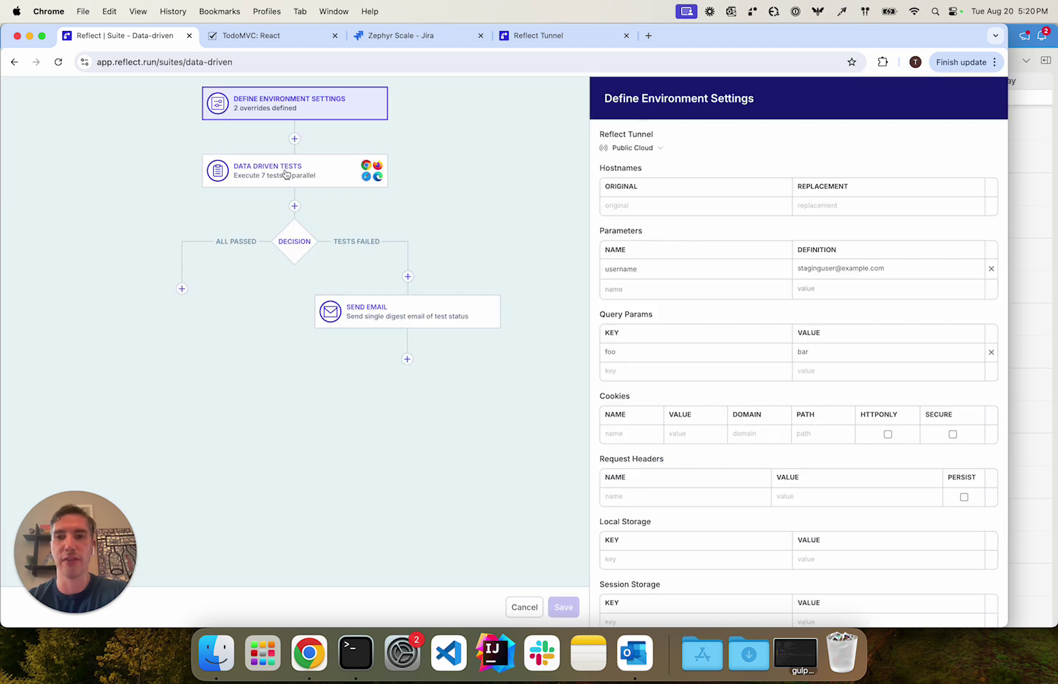
click(645, 148)
click(553, 254)
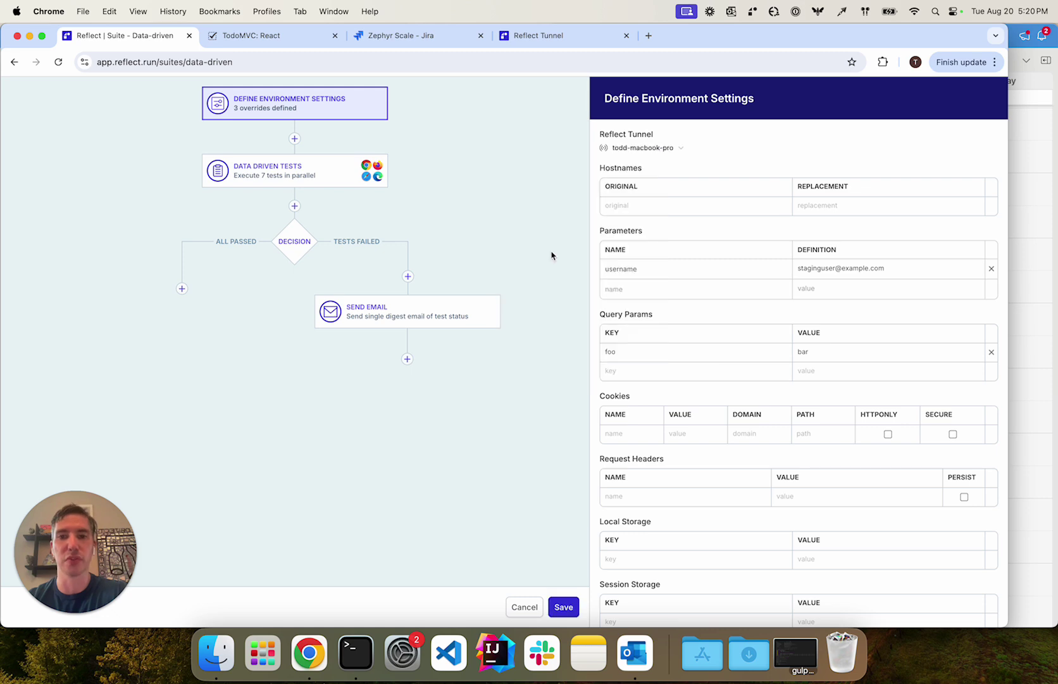
click(562, 609)
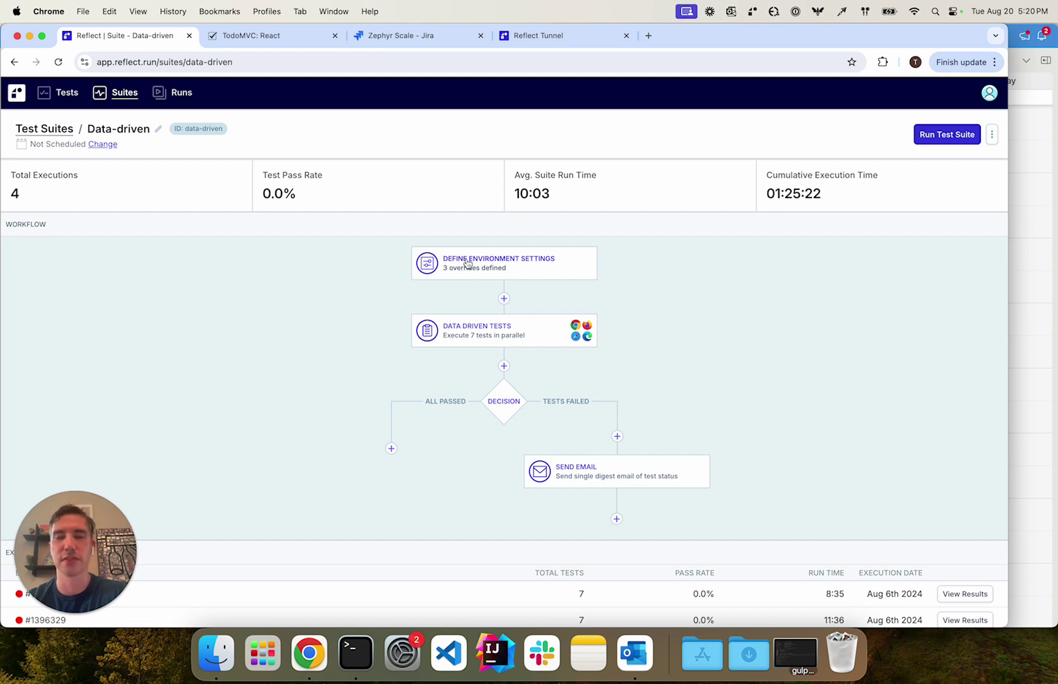
click(376, 40)
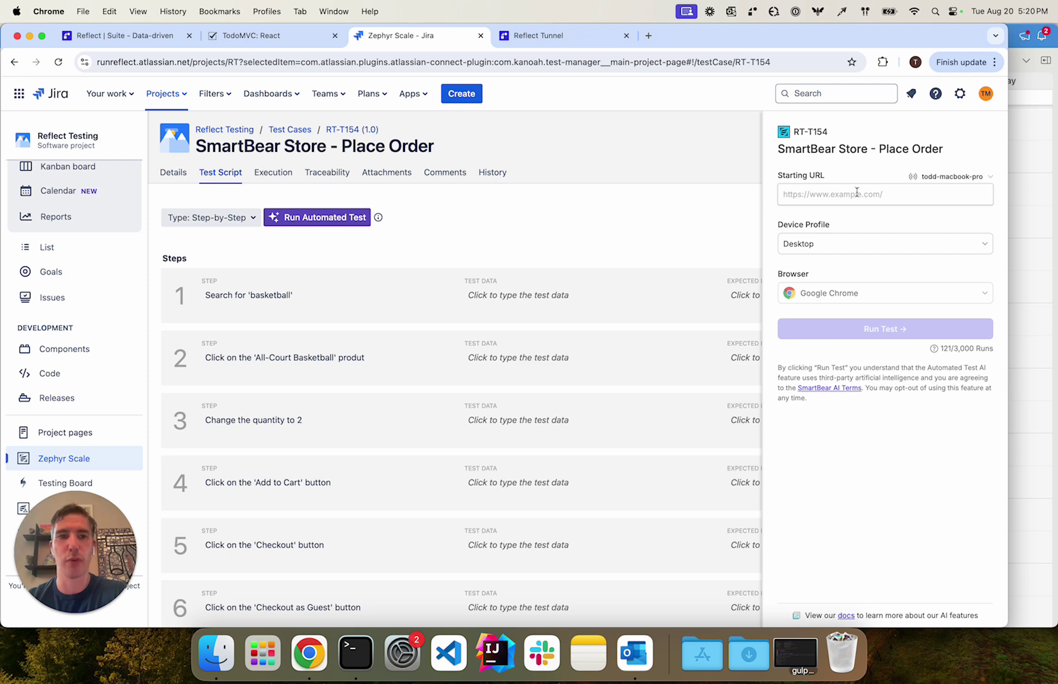
text(http://local.reflect.com:8000/examples/react/dist/)
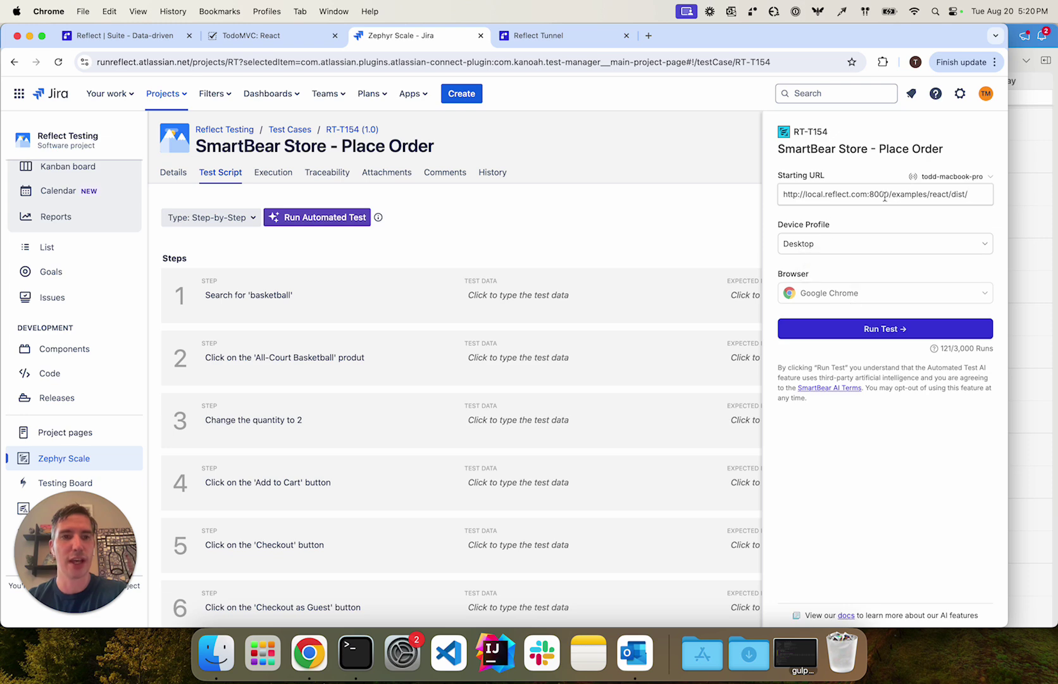
click(963, 177)
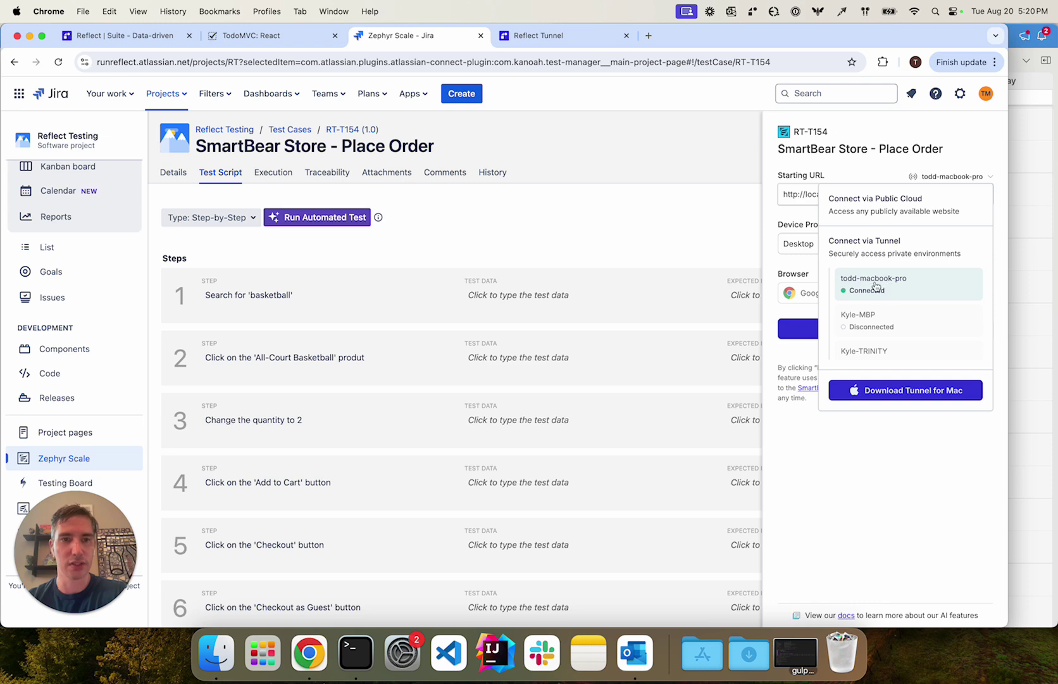